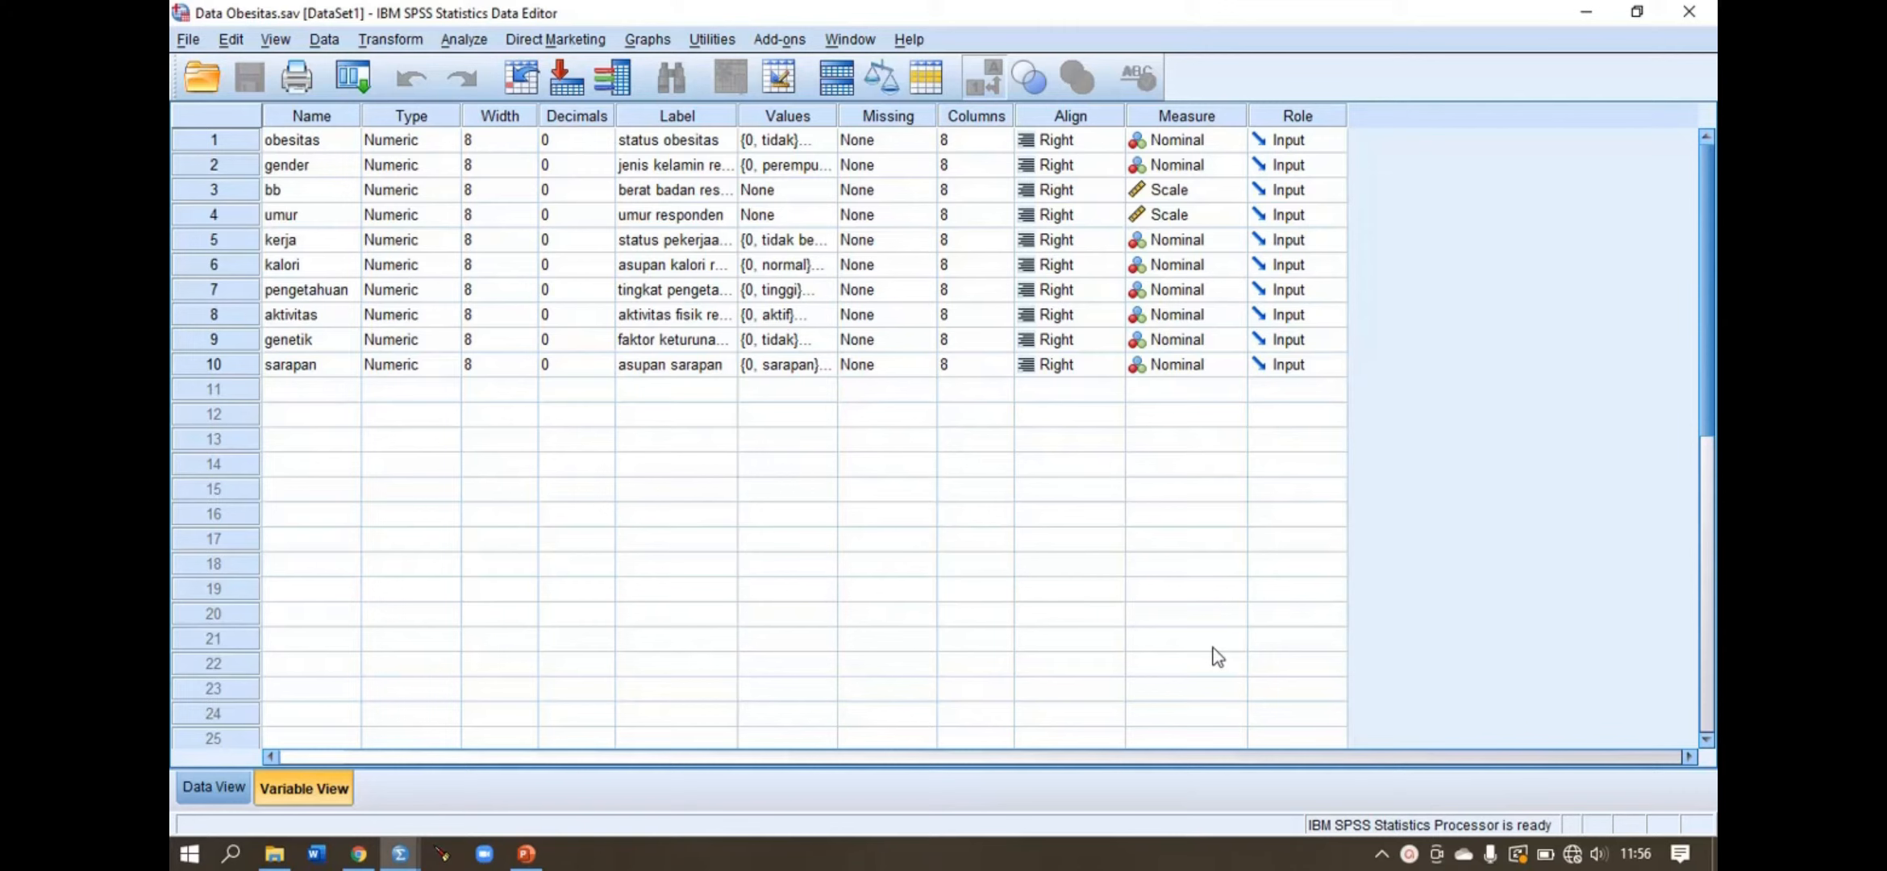
- Start a binary logistic regression with status obesitas as the dependent variable
left_click(465, 40)
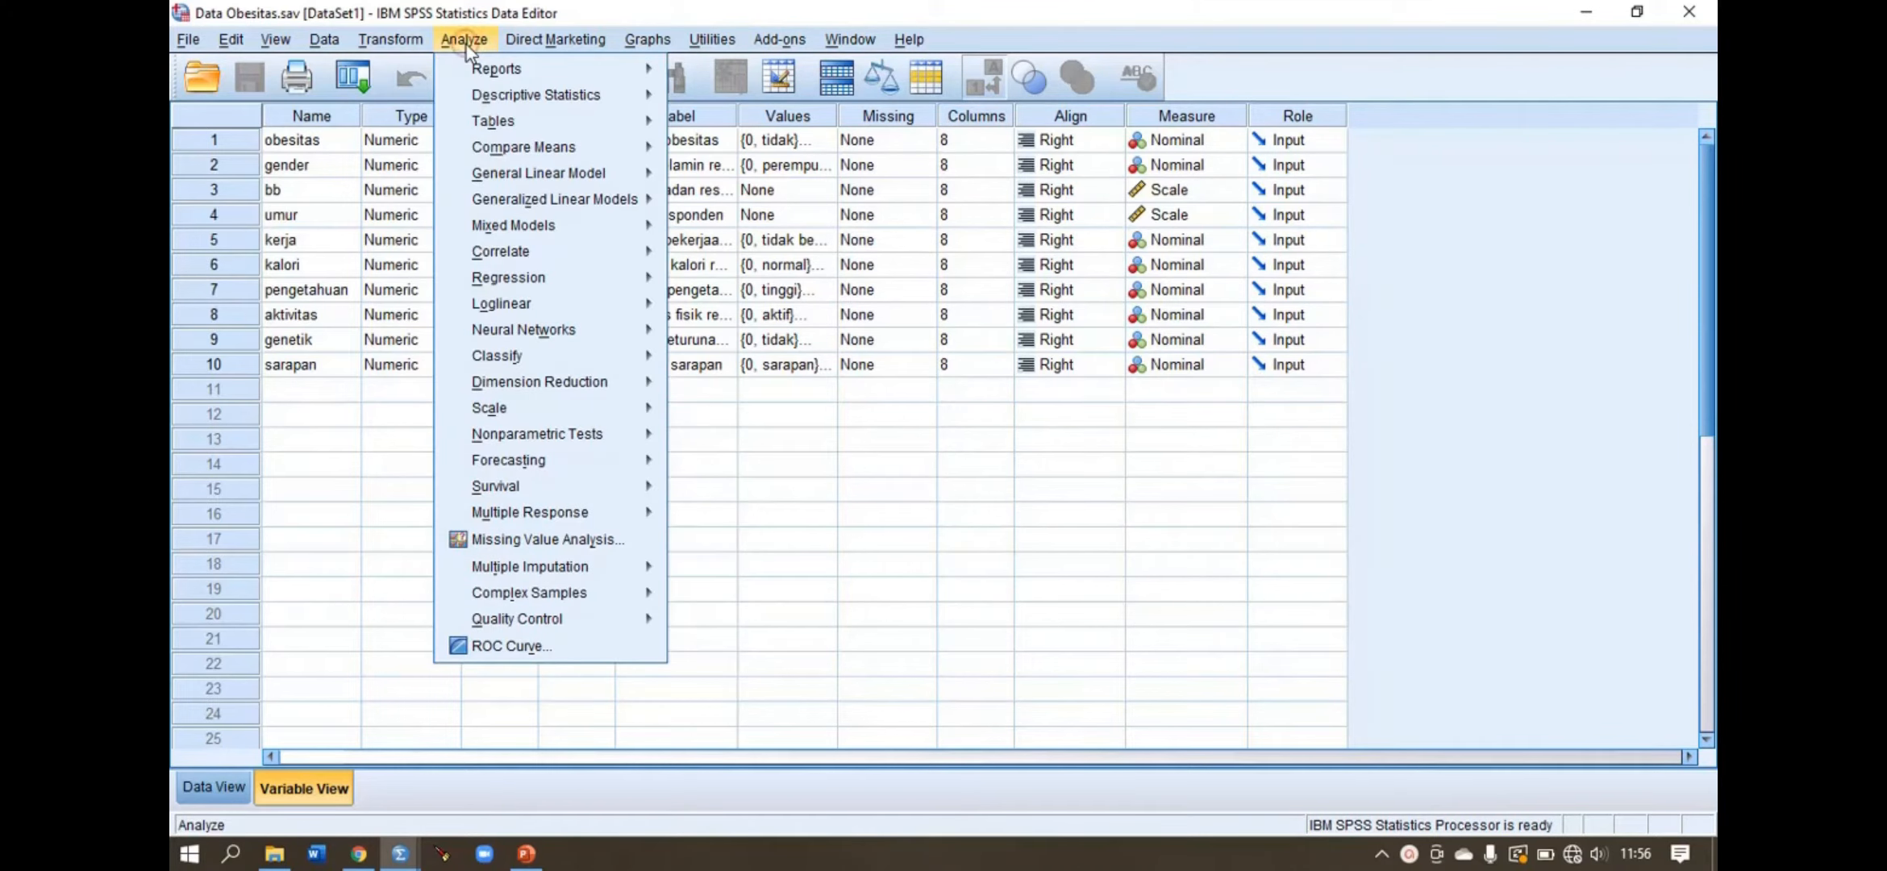
mouse_move(481, 278)
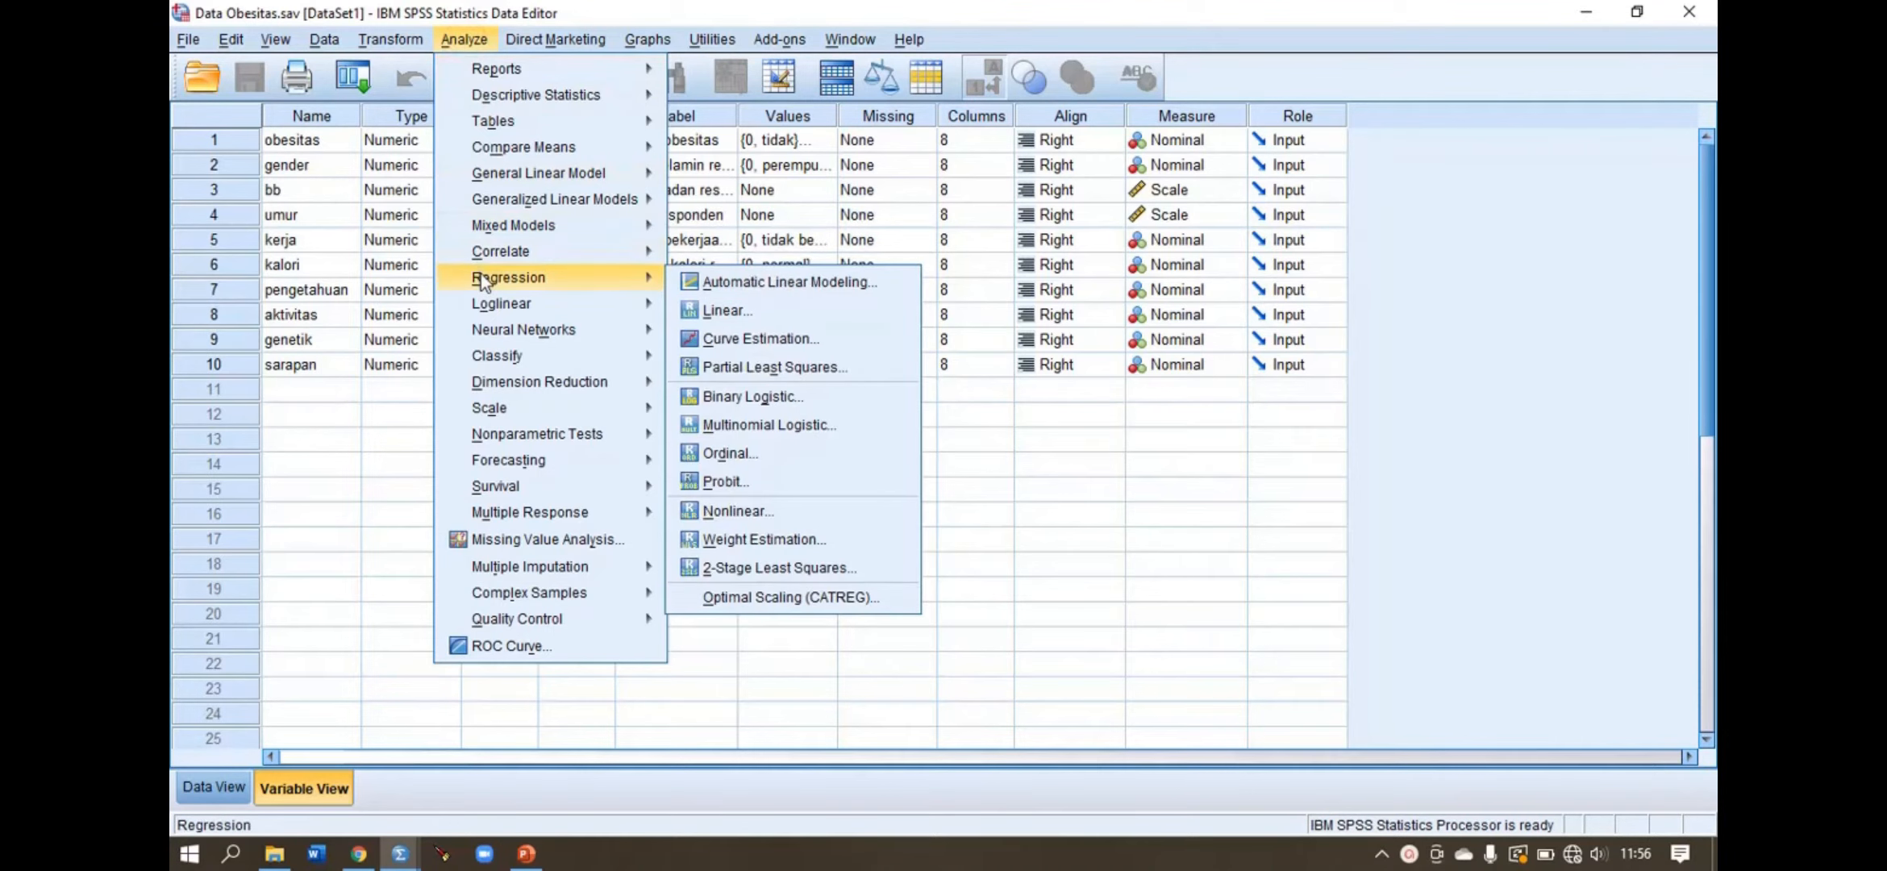
left_click(741, 400)
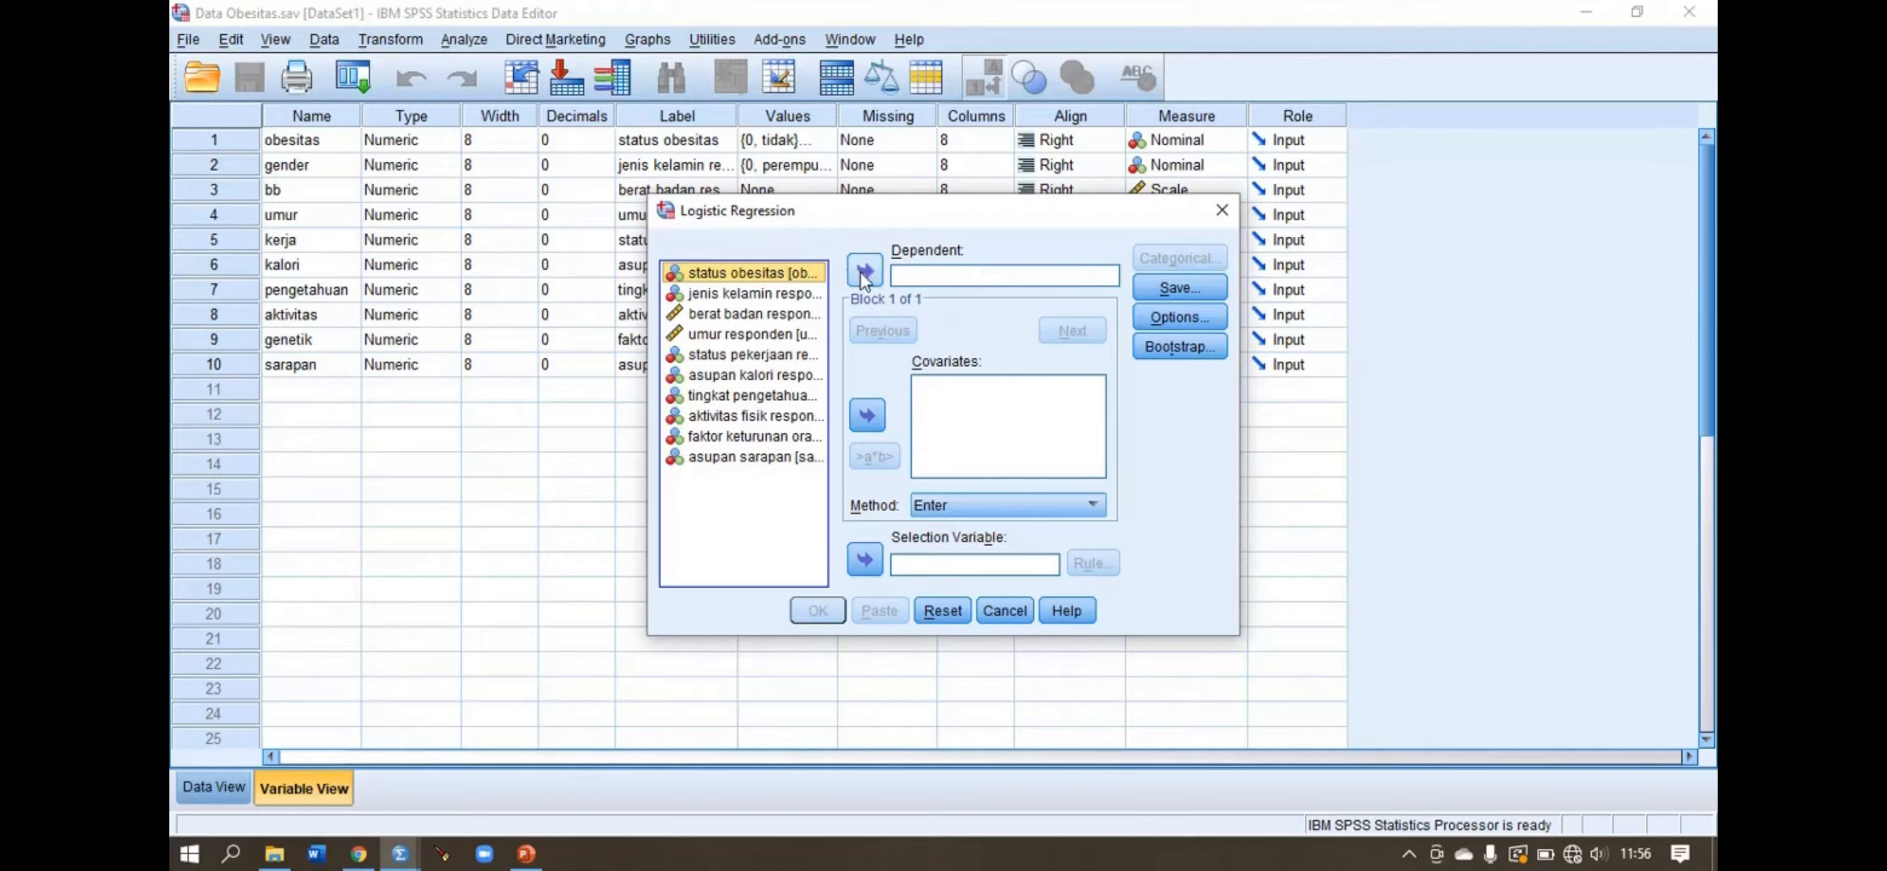
left_click(735, 274)
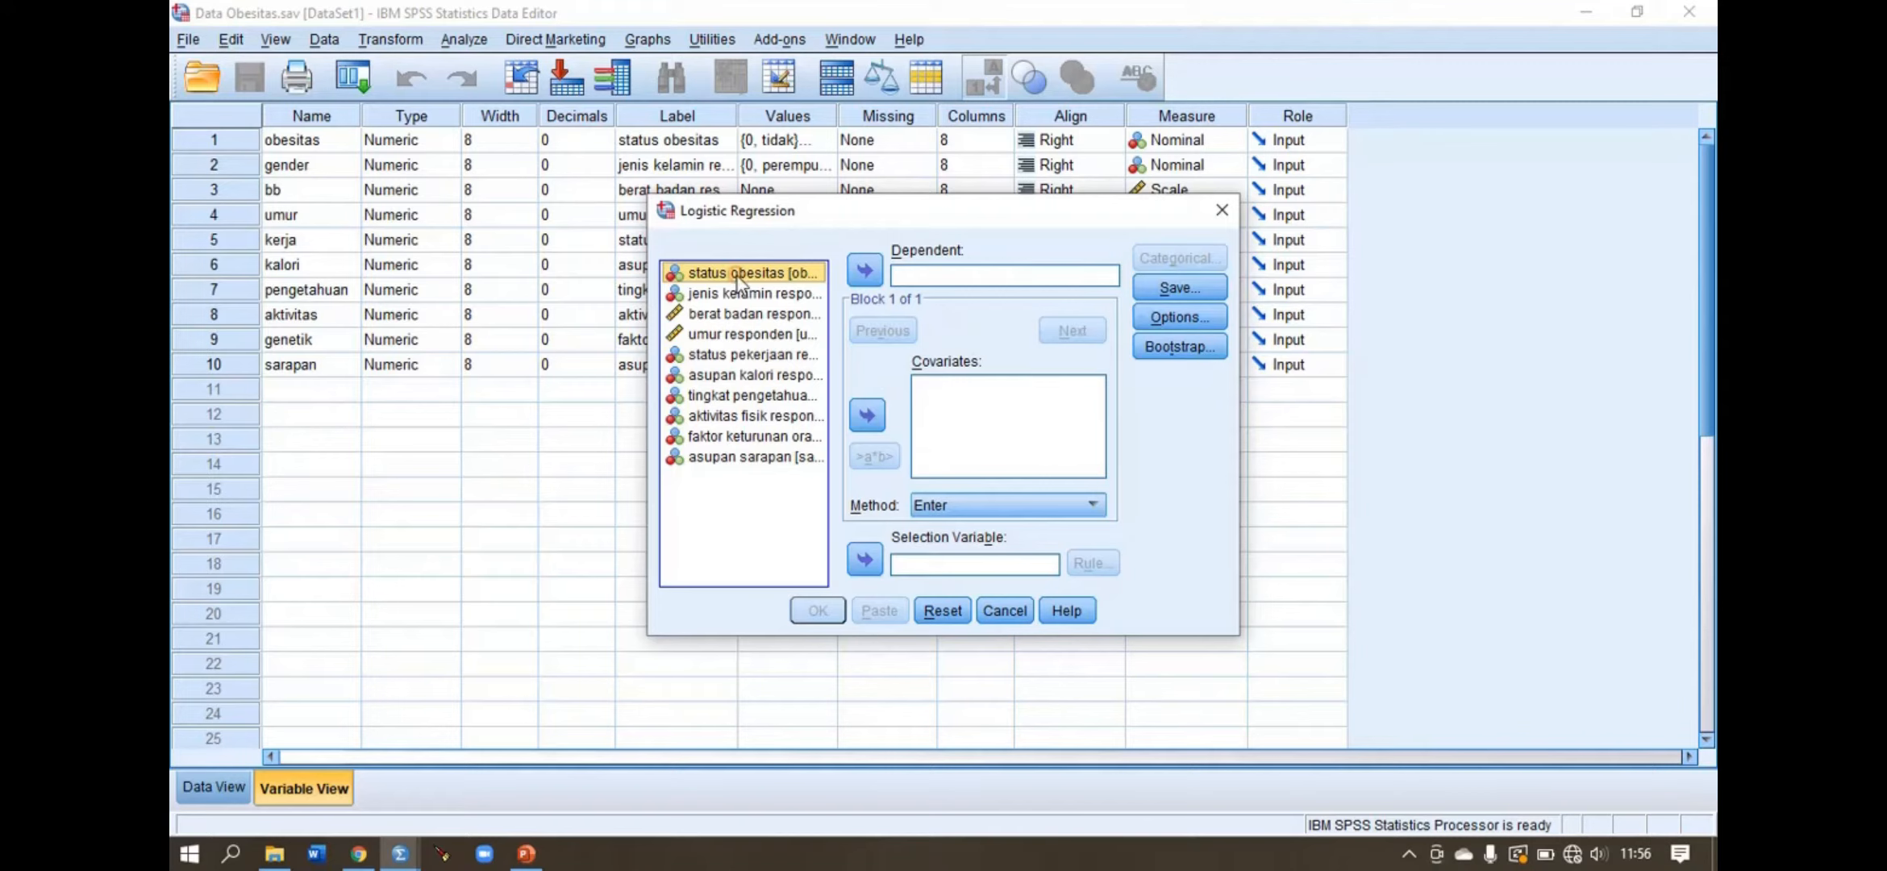
left_click(861, 278)
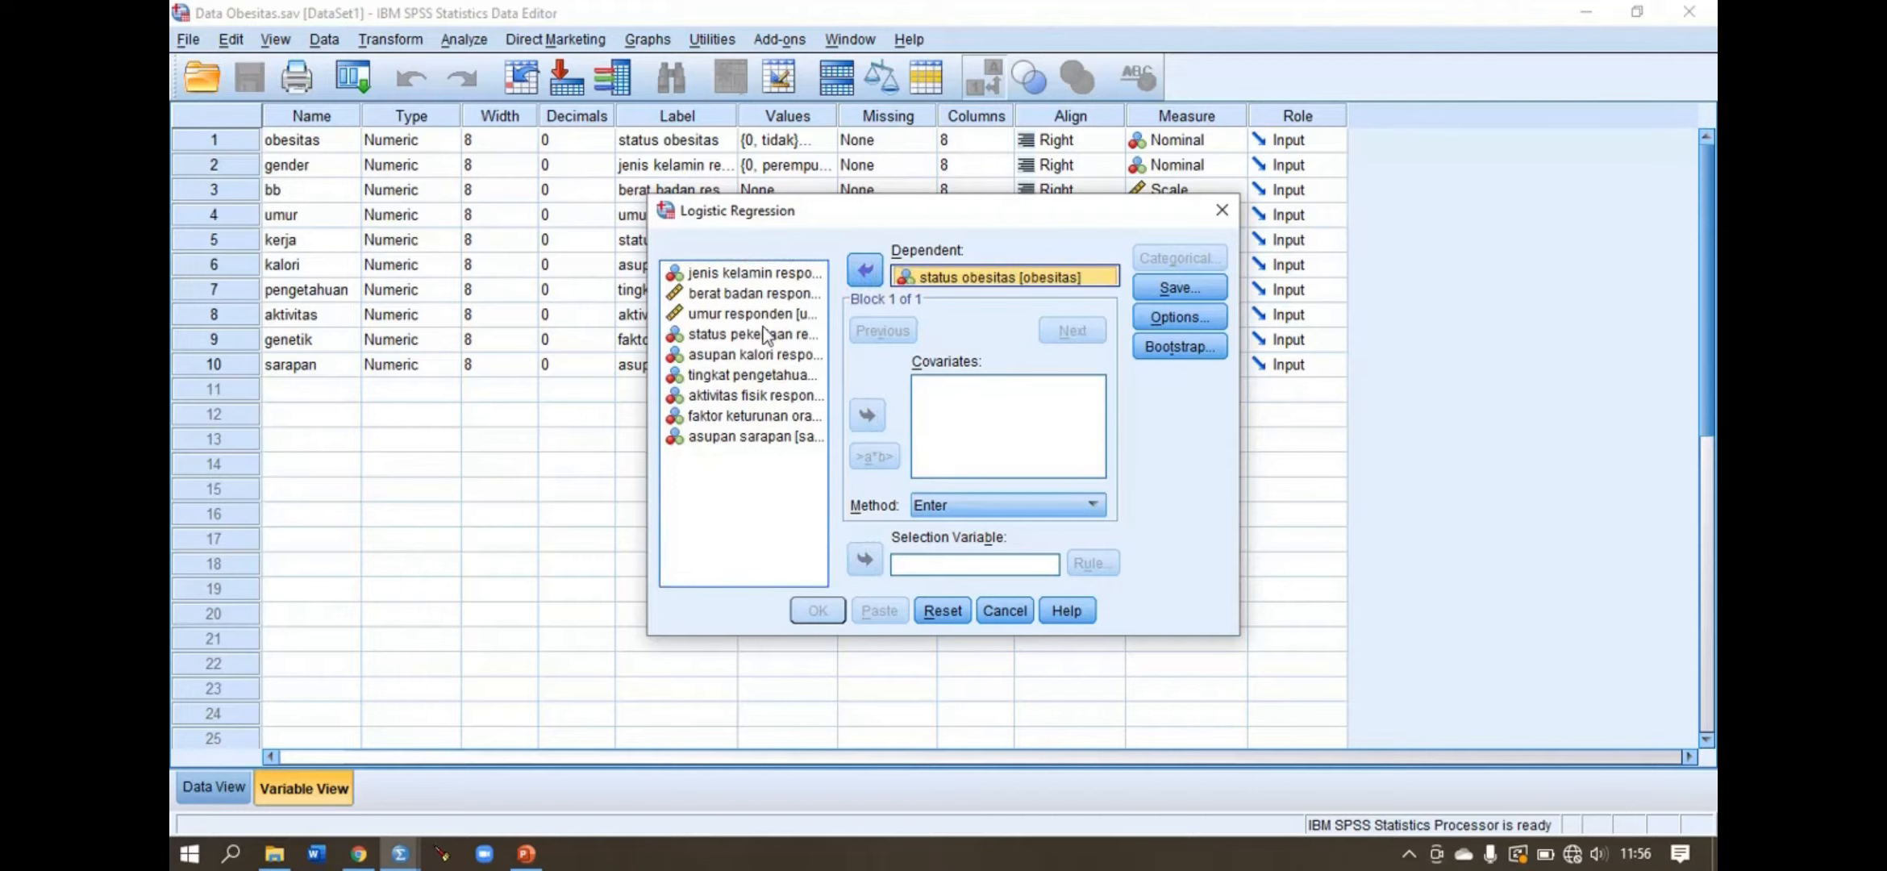
- Add kalori, gender, umur and aktivitas as covariates of the logistic regression
left_click(768, 358)
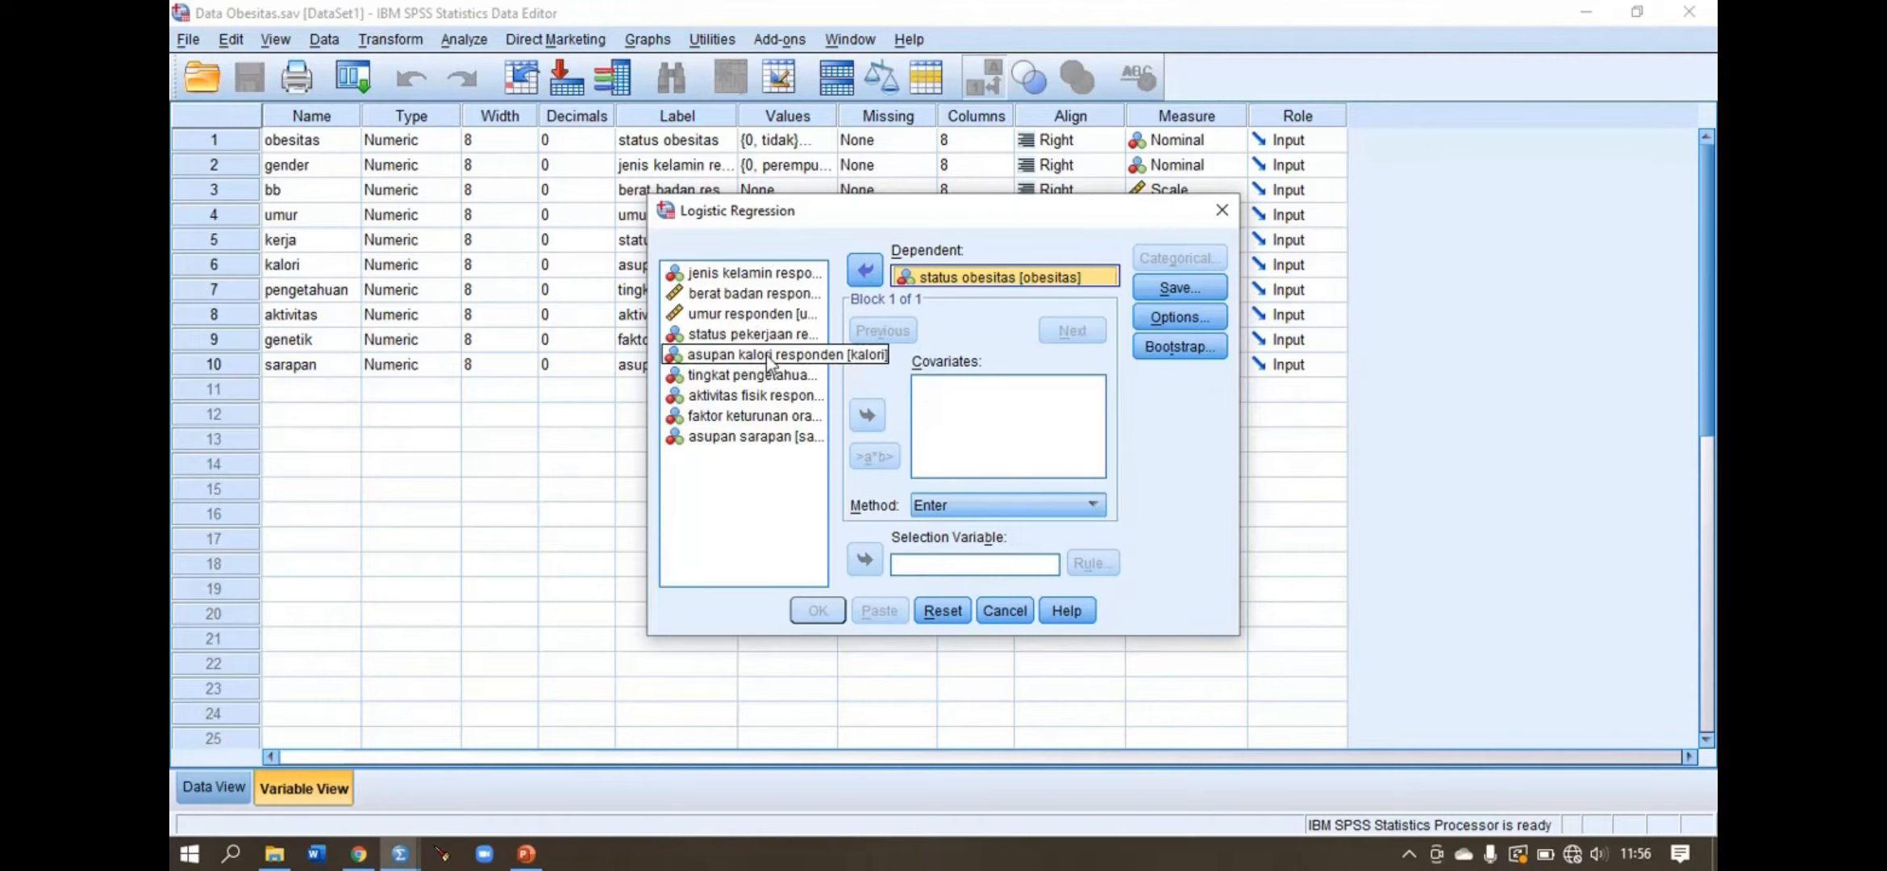
left_click(868, 428)
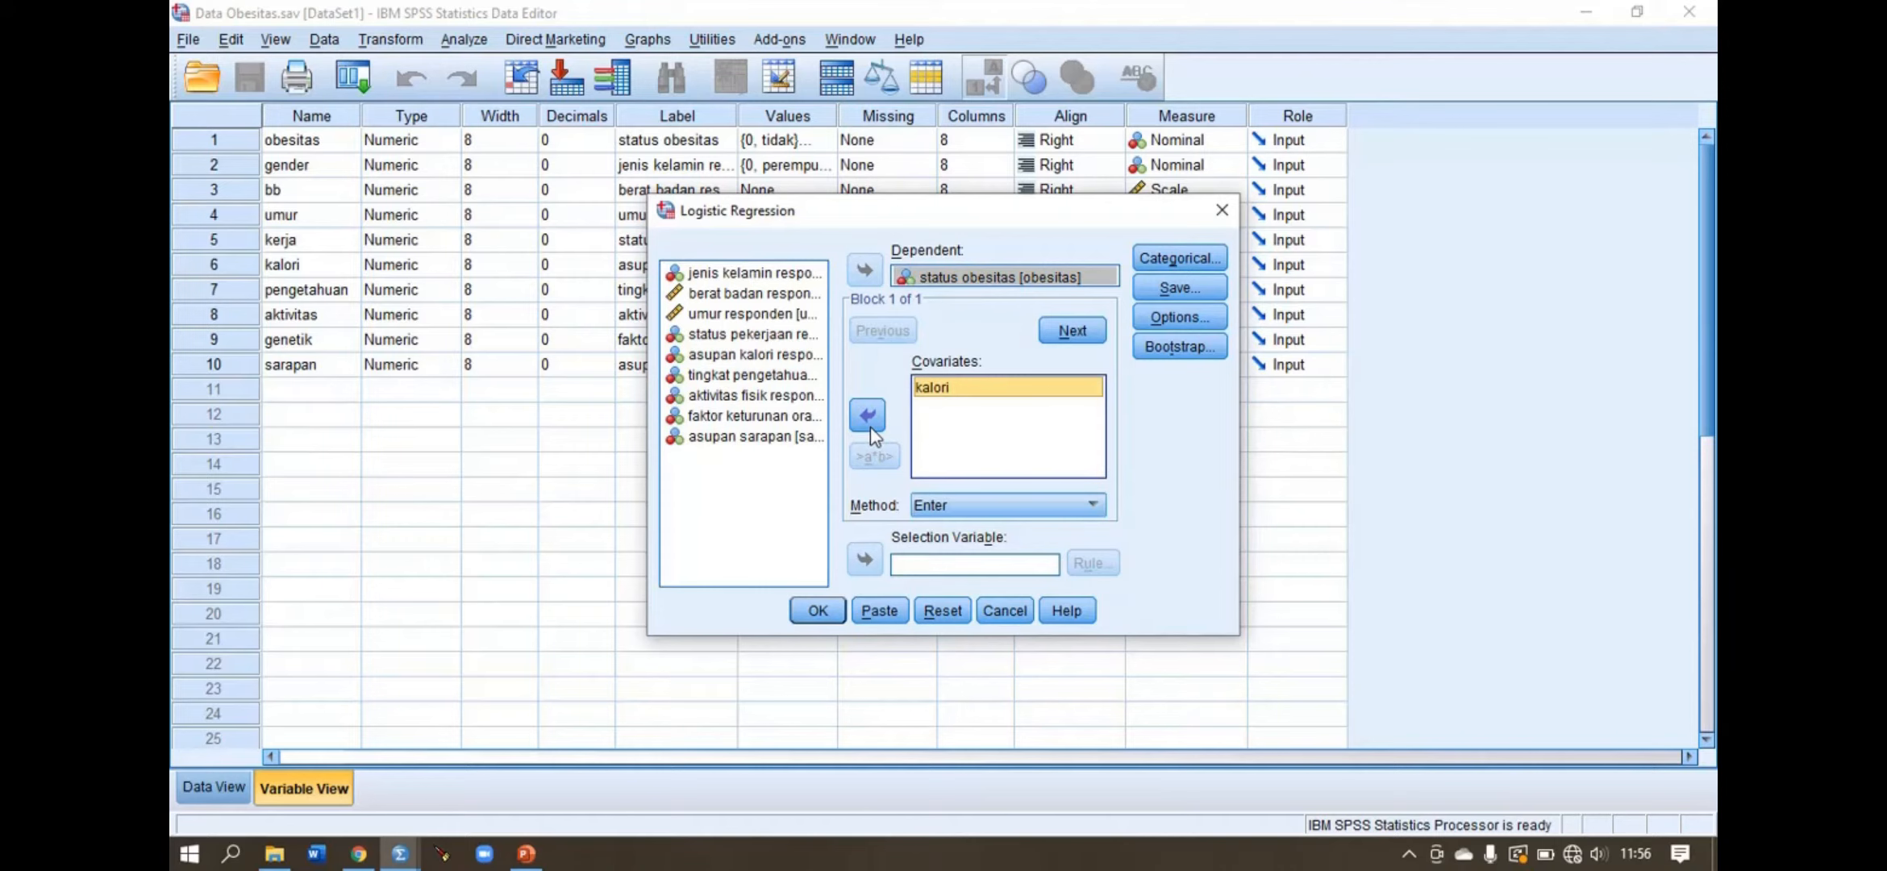
left_click(720, 272)
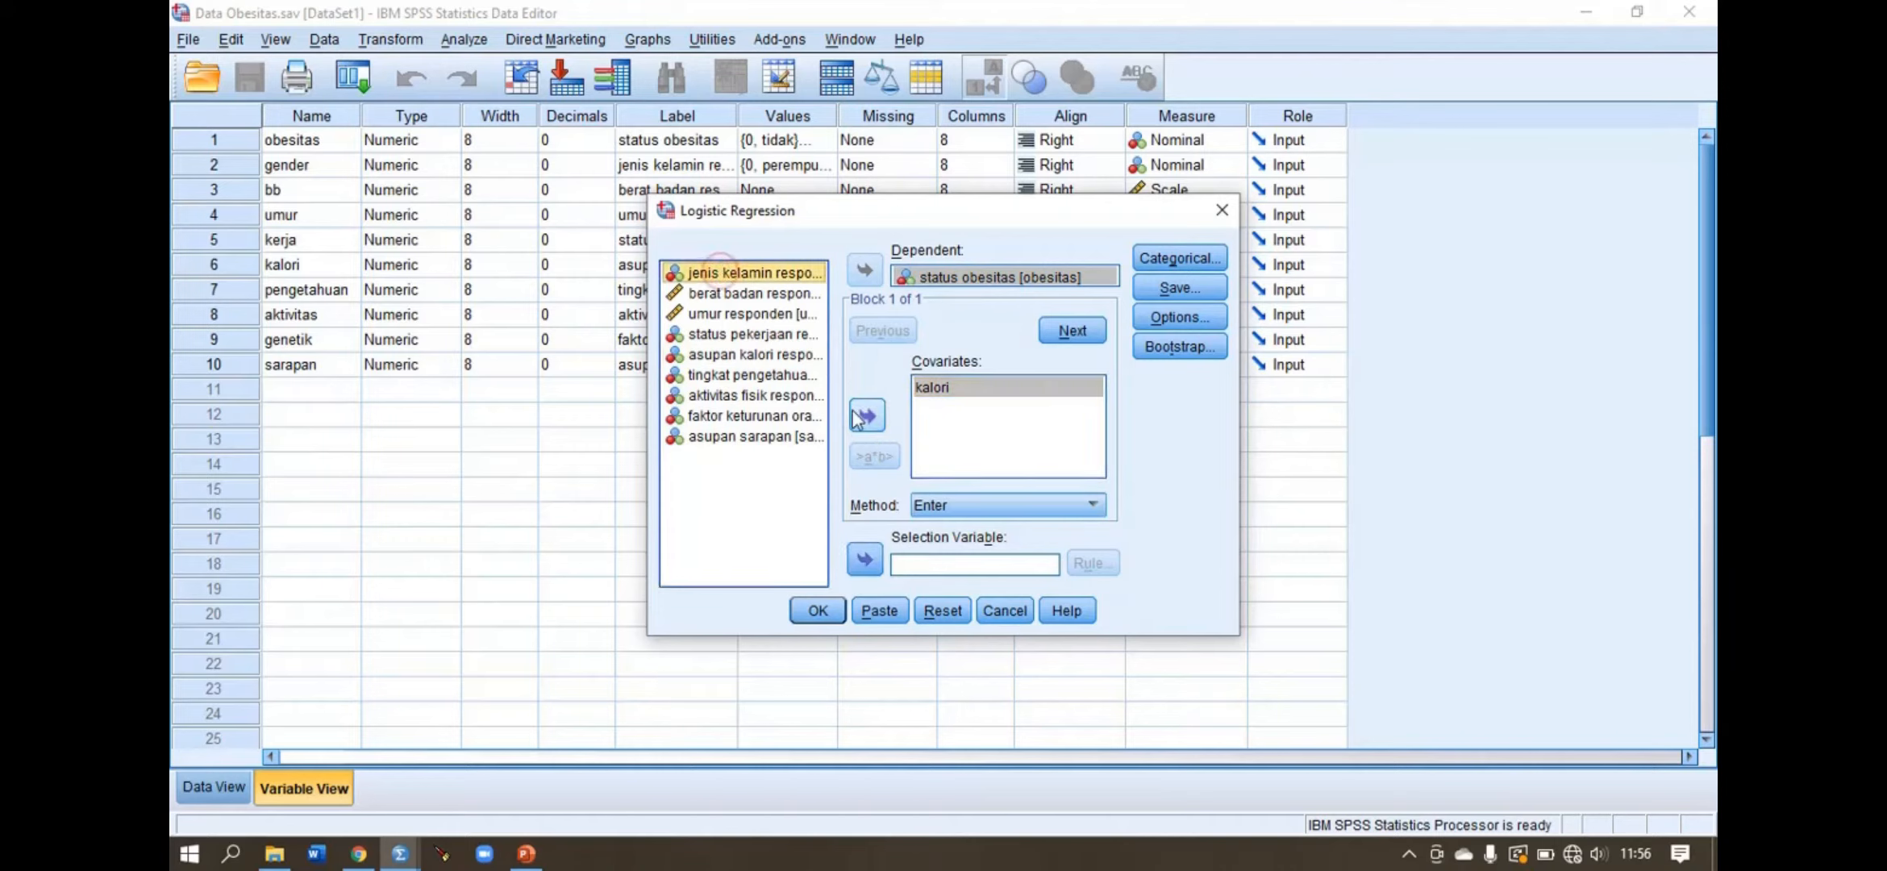
left_click(866, 416)
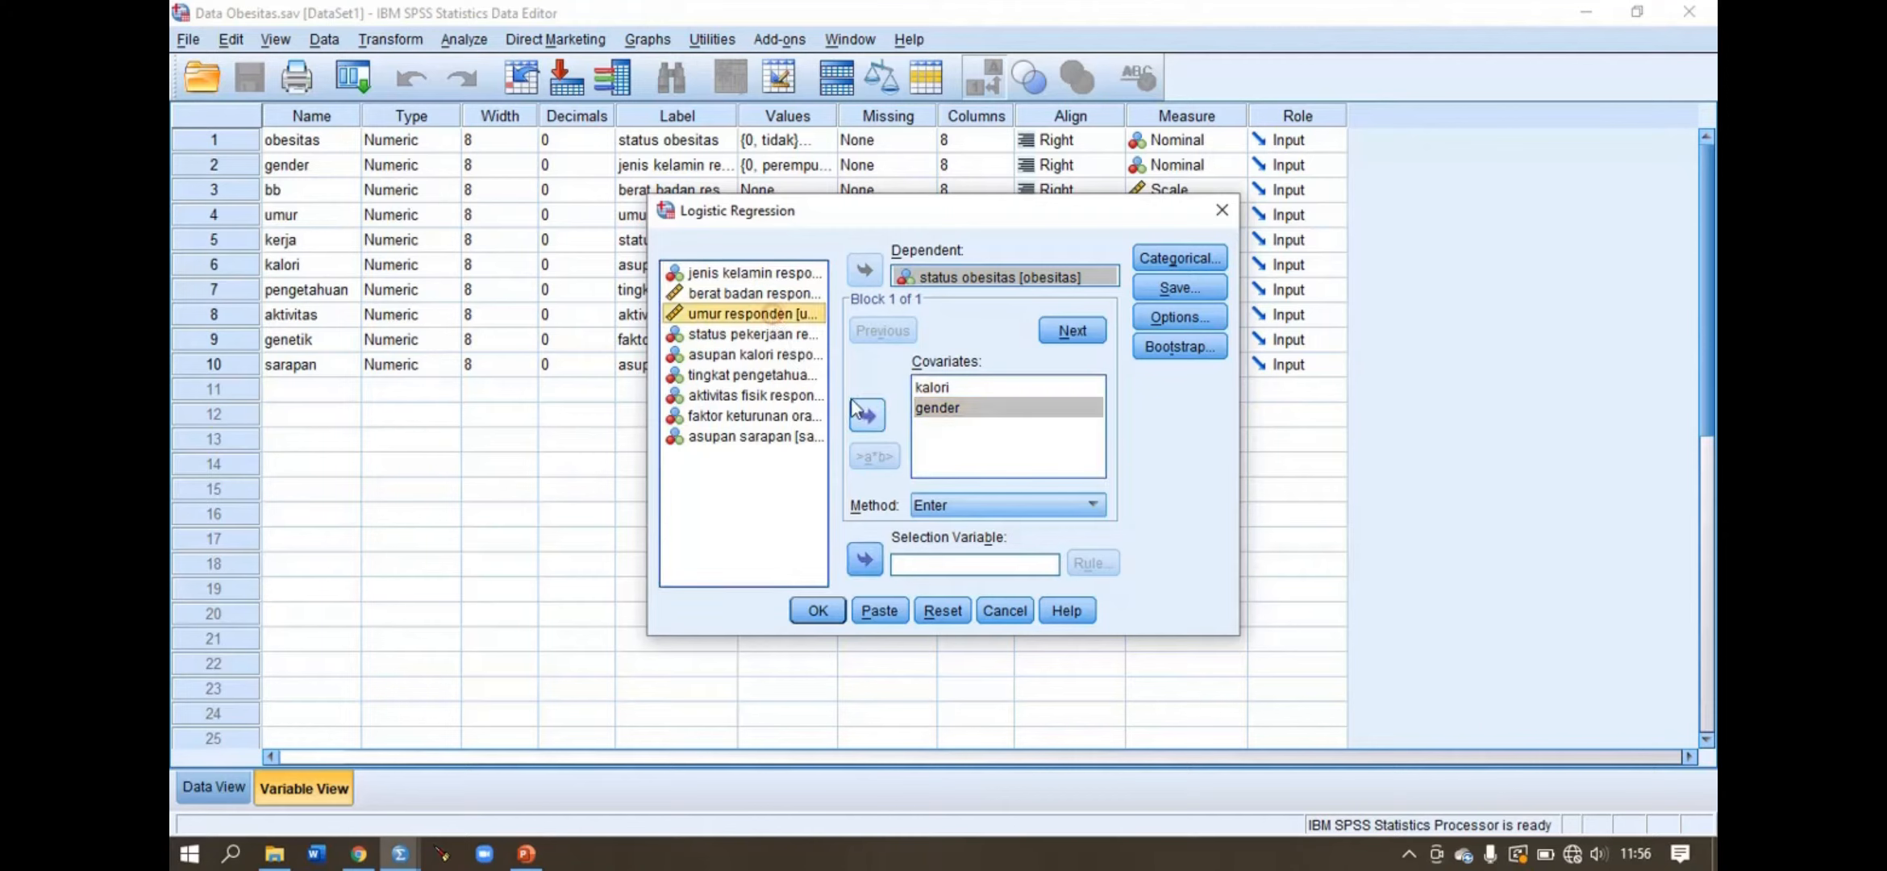
left_click(861, 413)
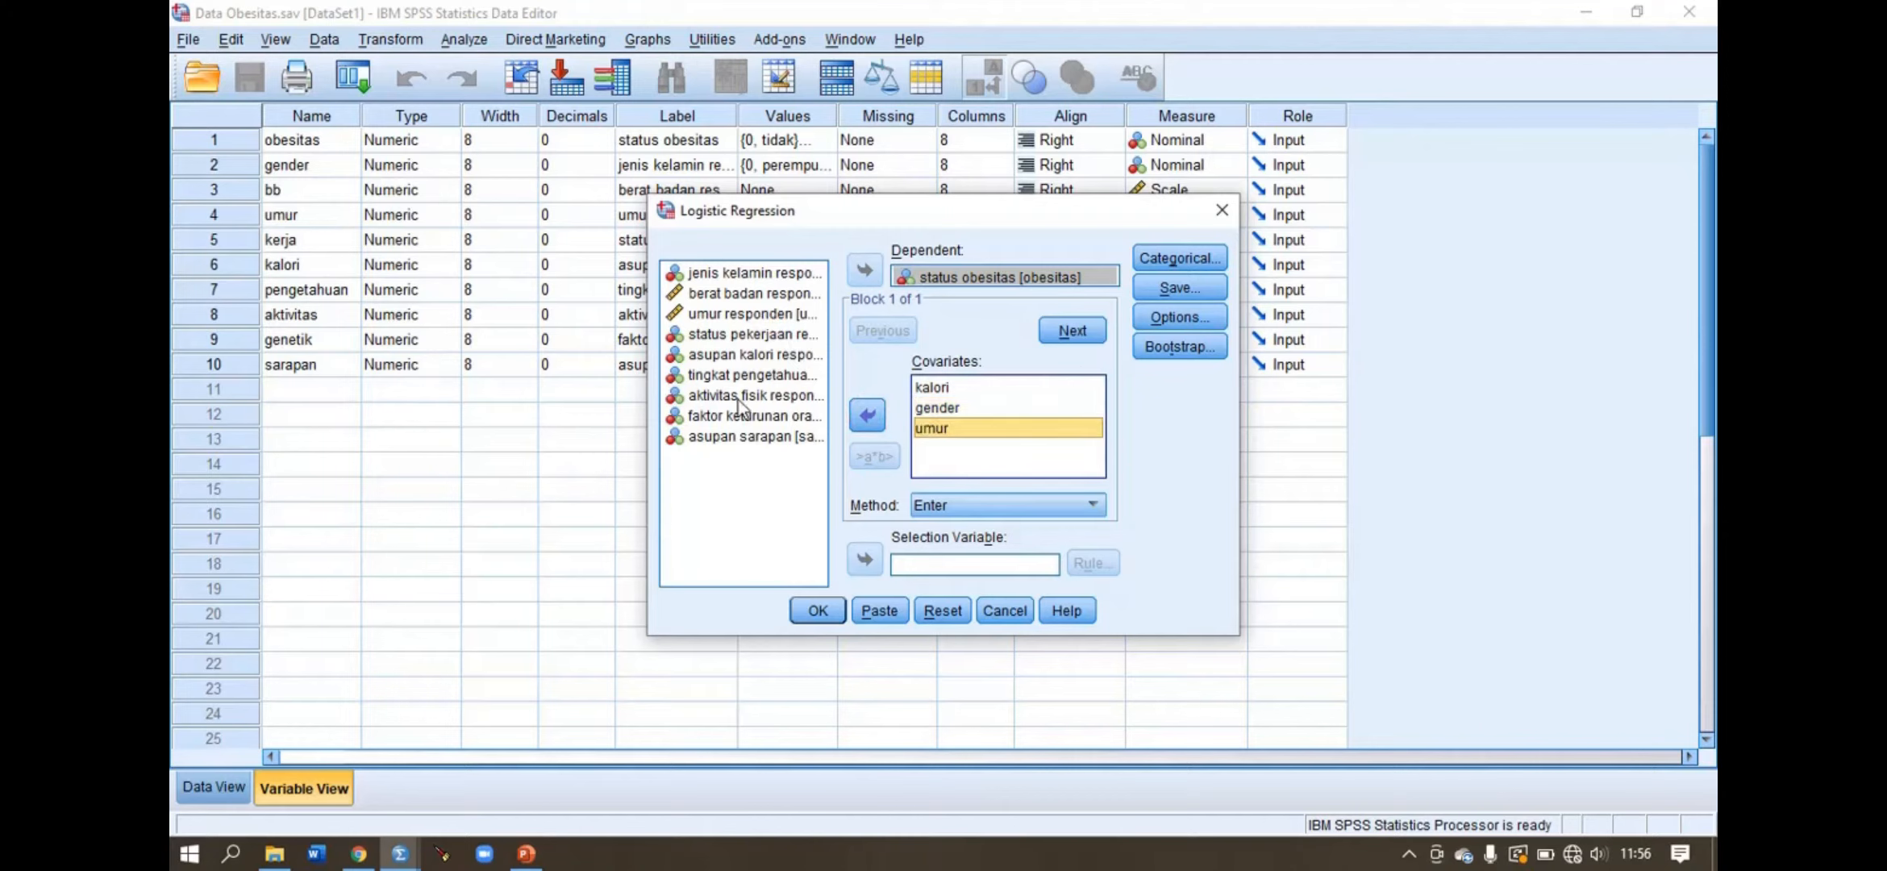
left_click(740, 399)
left_click(875, 416)
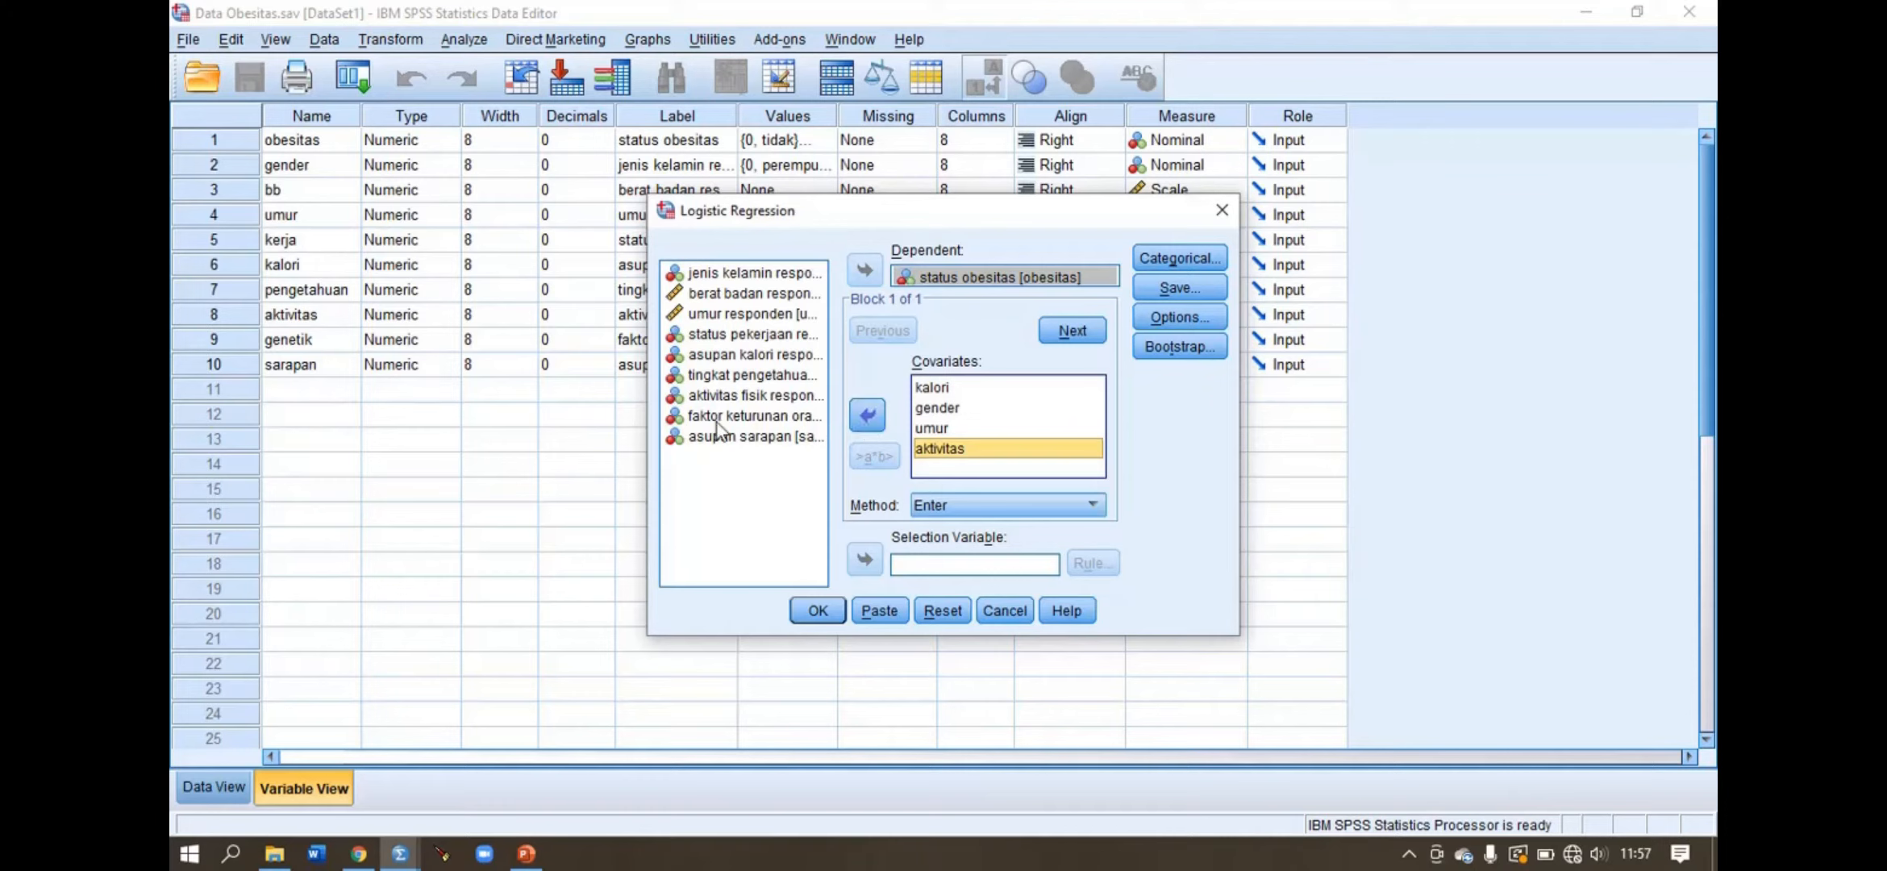
- Add the interaction terms gender*kalori, kalori*umur and aktivitas*kalori to the covariates
left_click(725, 356)
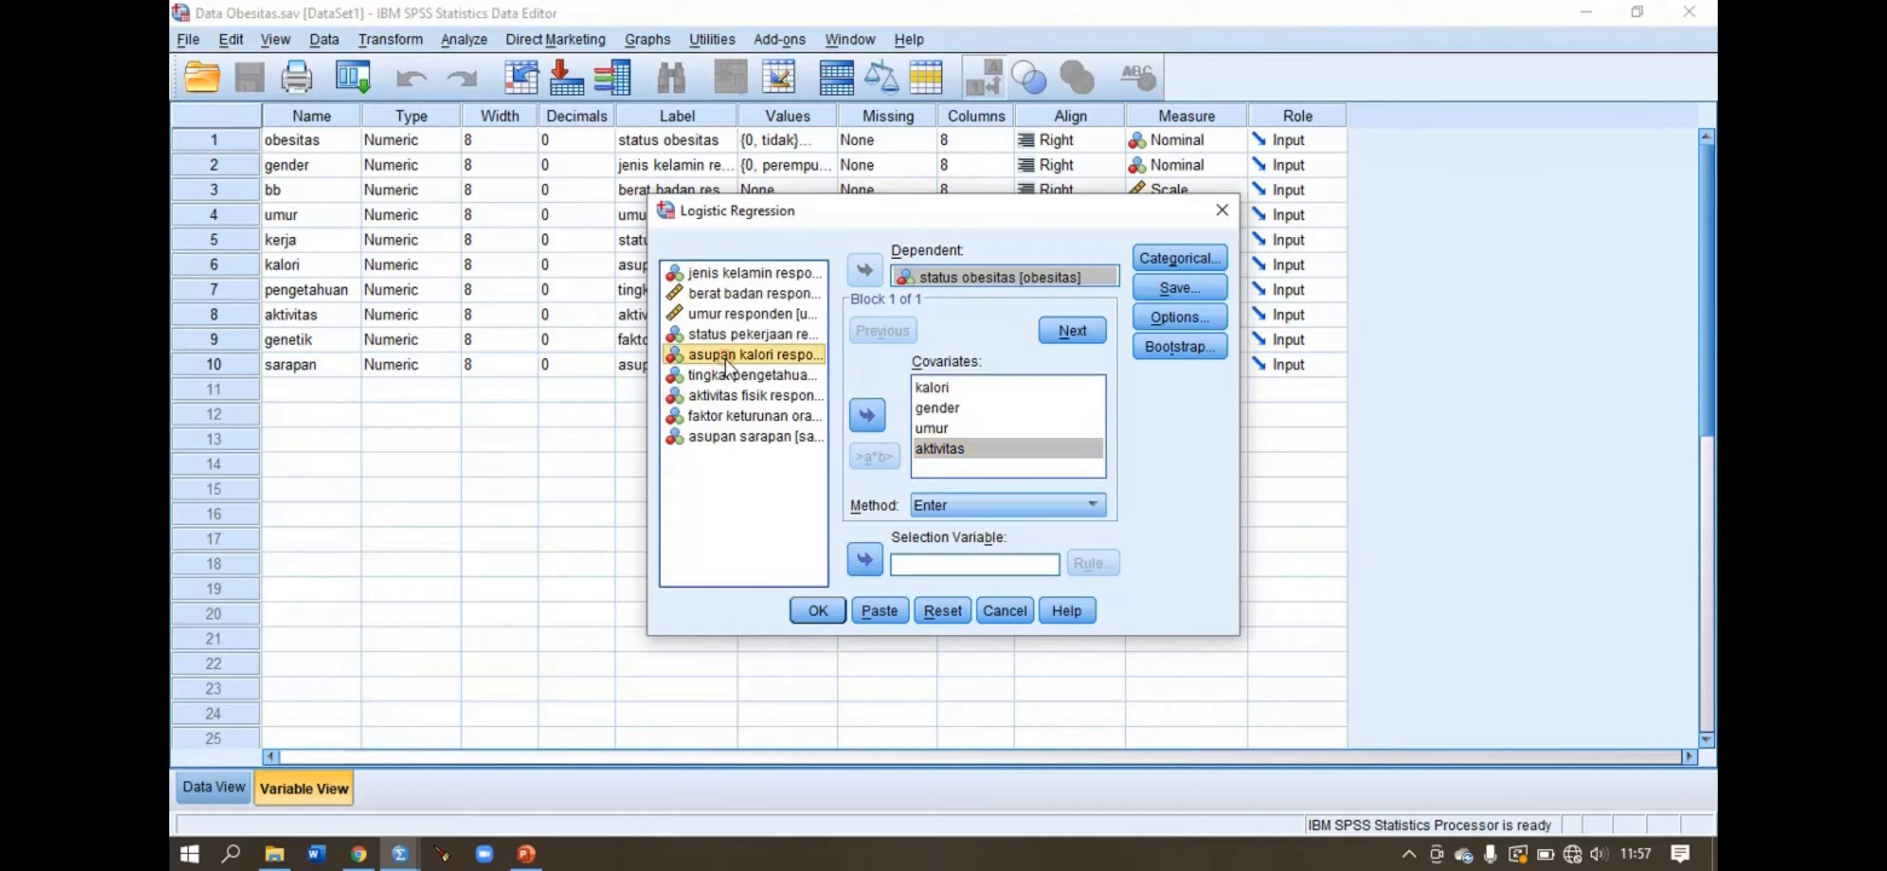
left_click(729, 275, "ctrl")
left_click(873, 456)
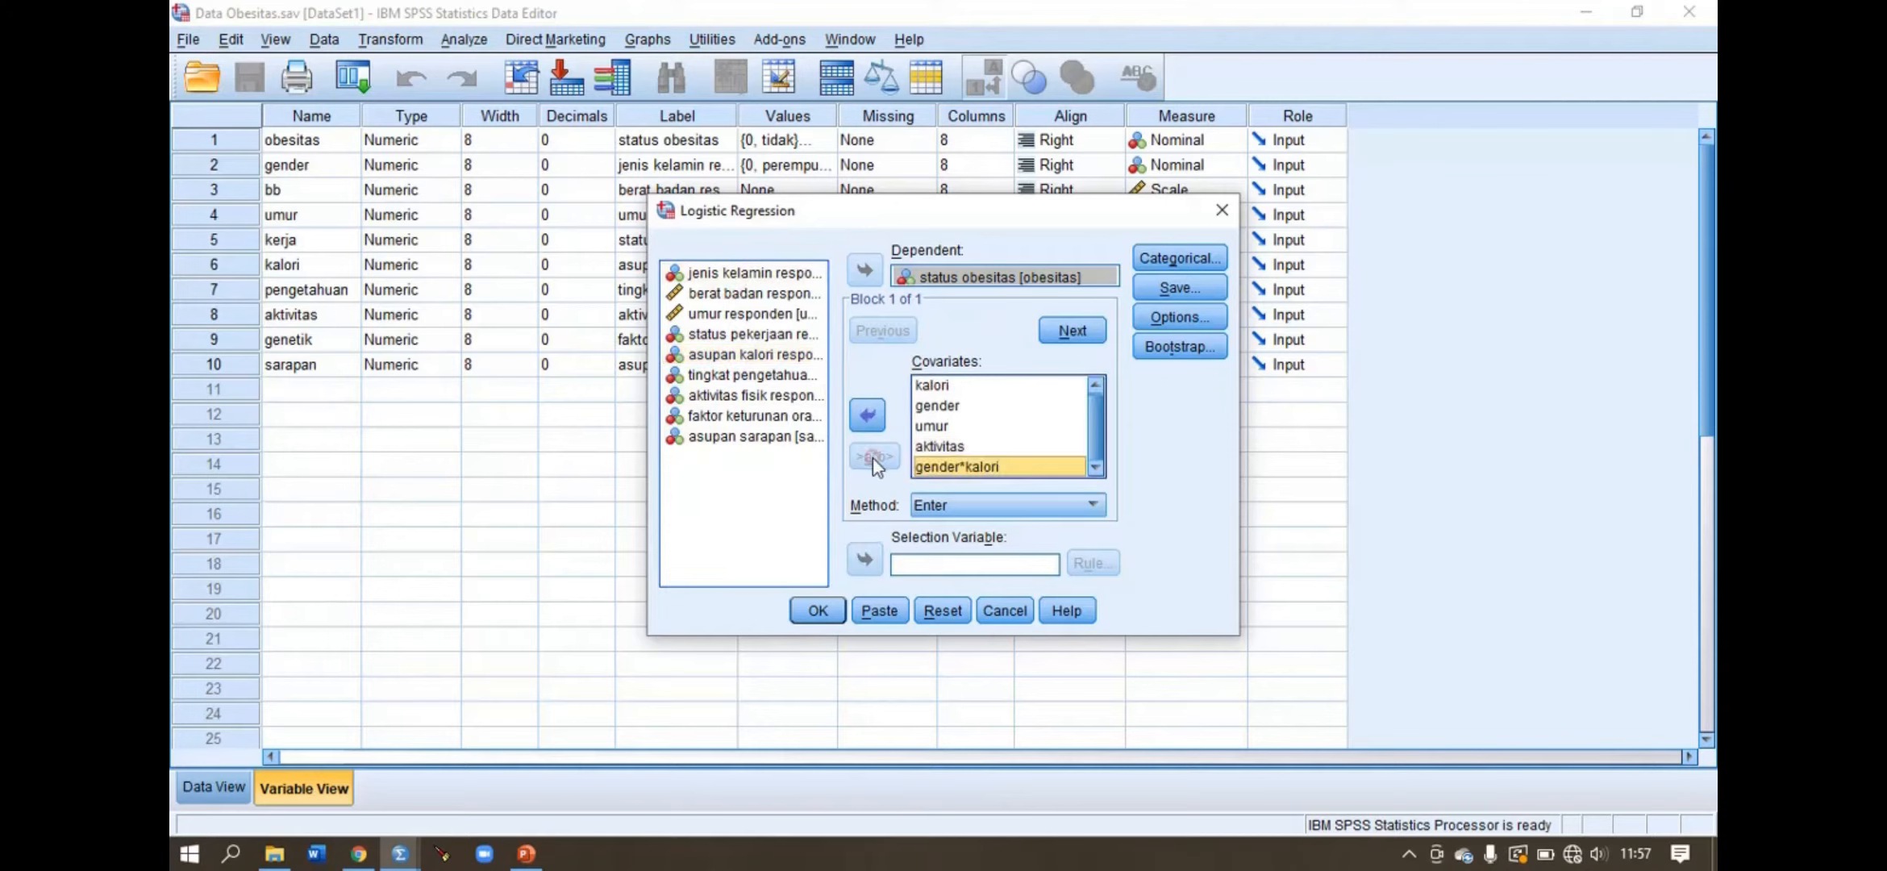
left_click(732, 356)
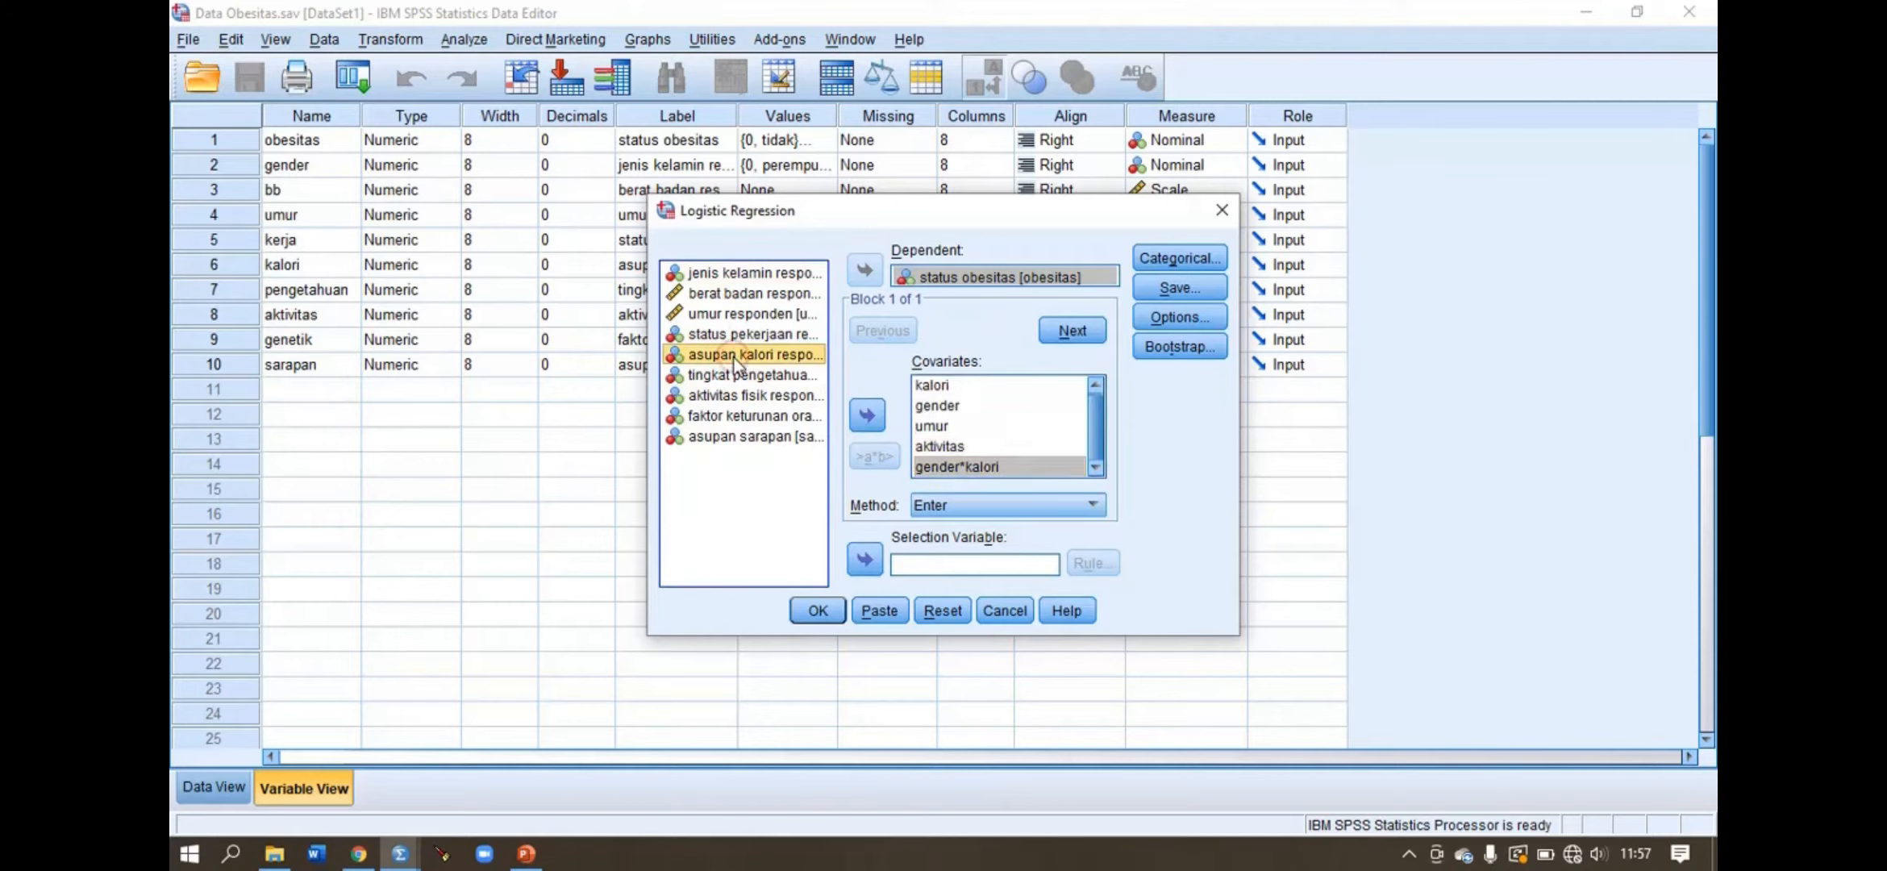
left_click(717, 315, "ctrl")
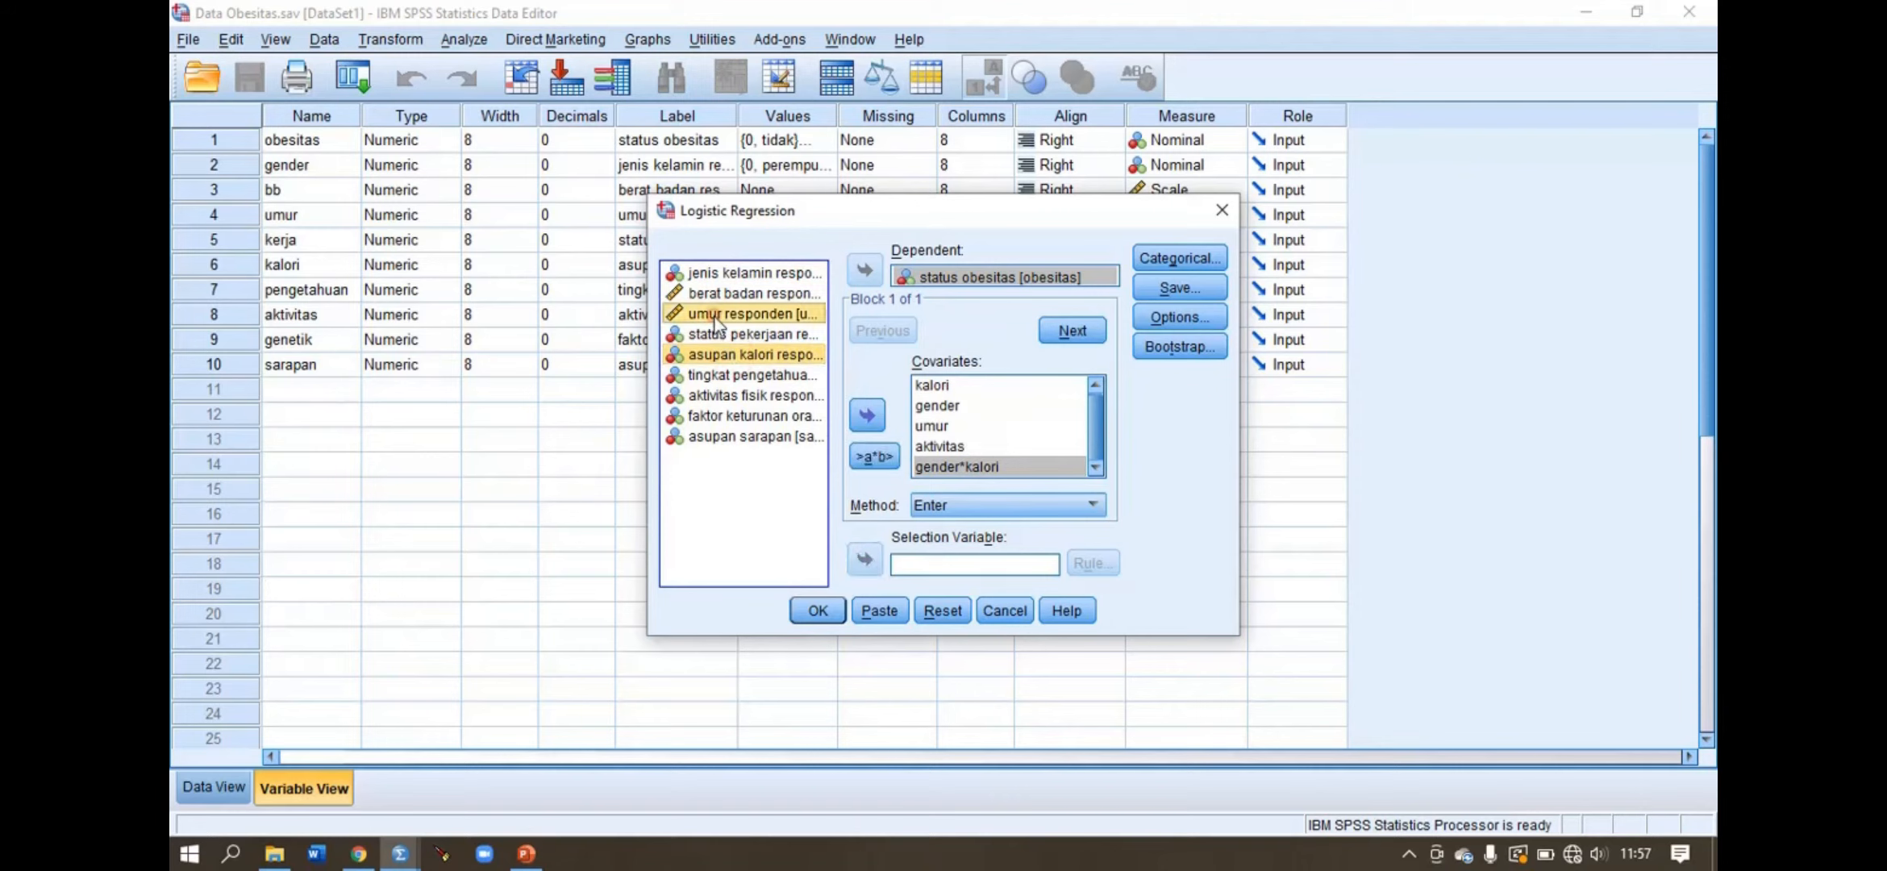
left_click(872, 454)
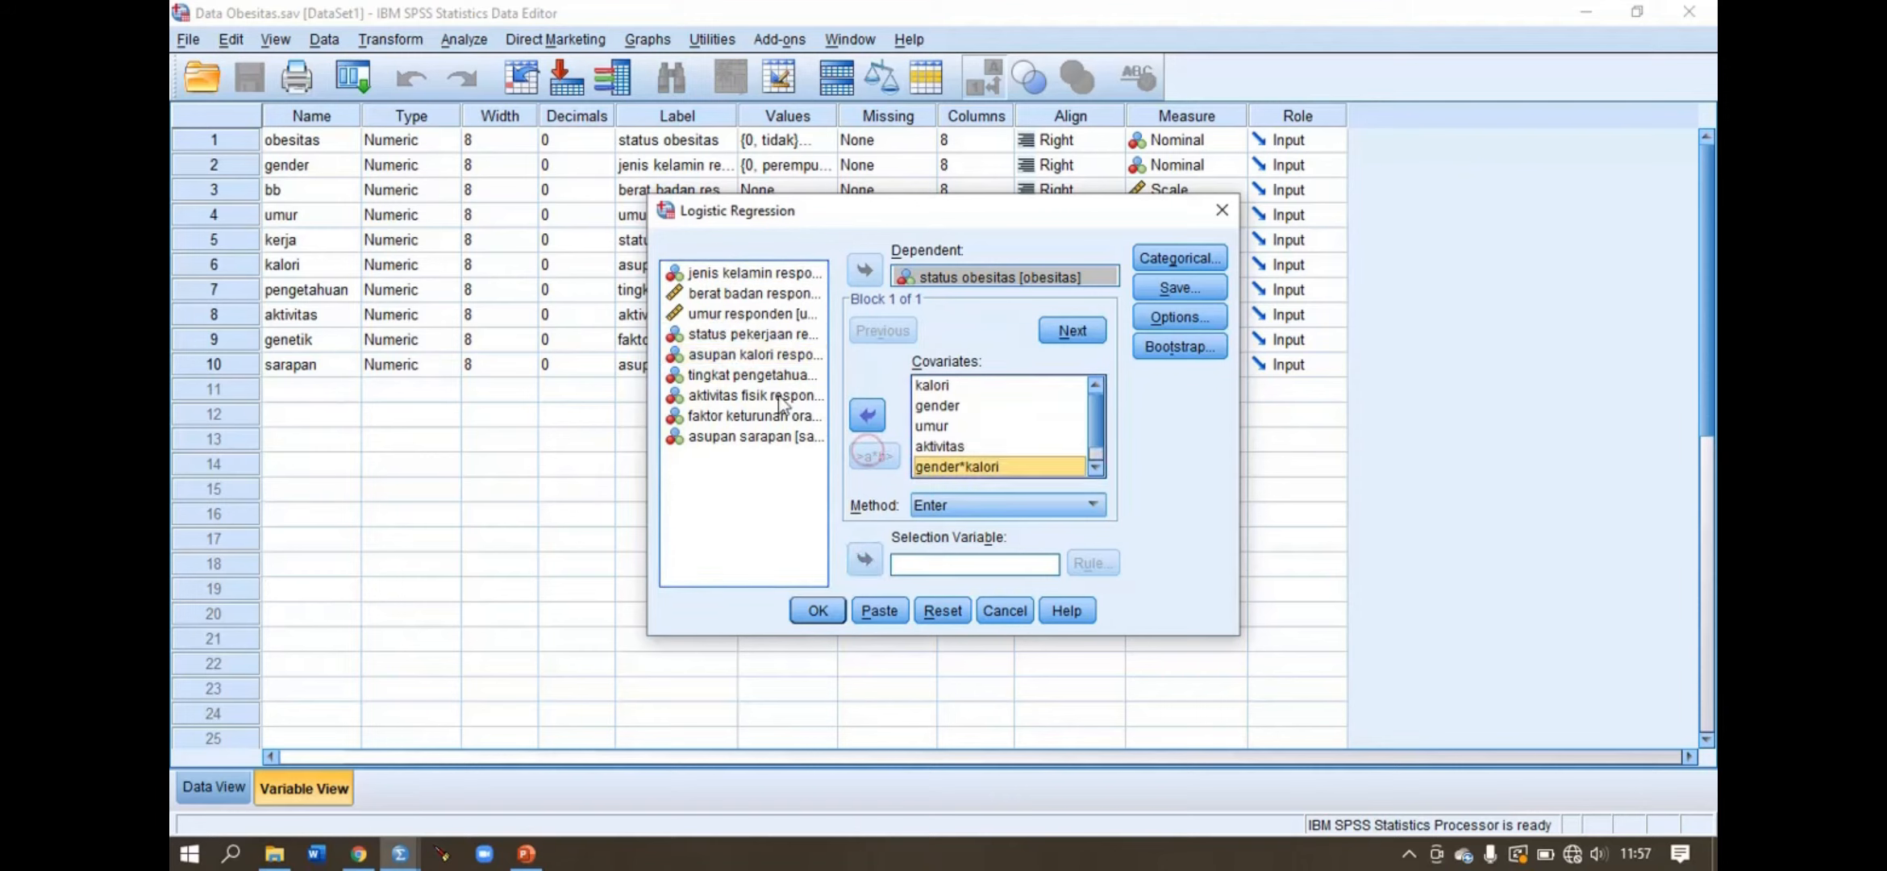
left_click(724, 355)
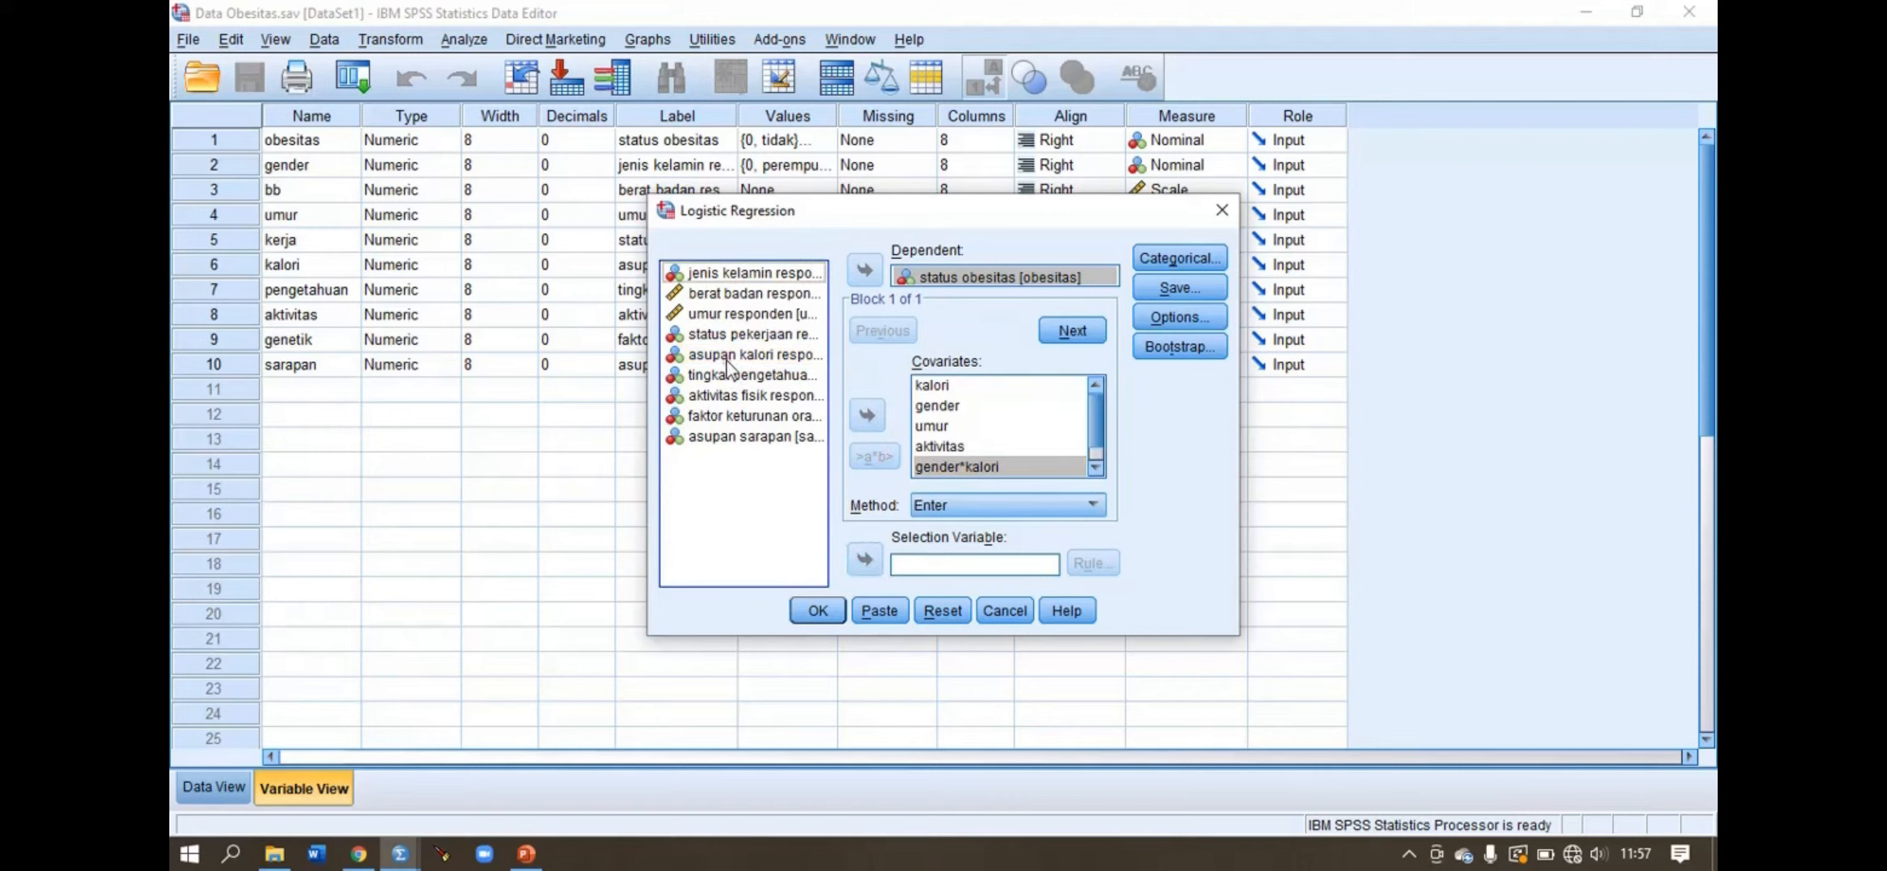
left_click(752, 395, "ctrl")
left_click(874, 457)
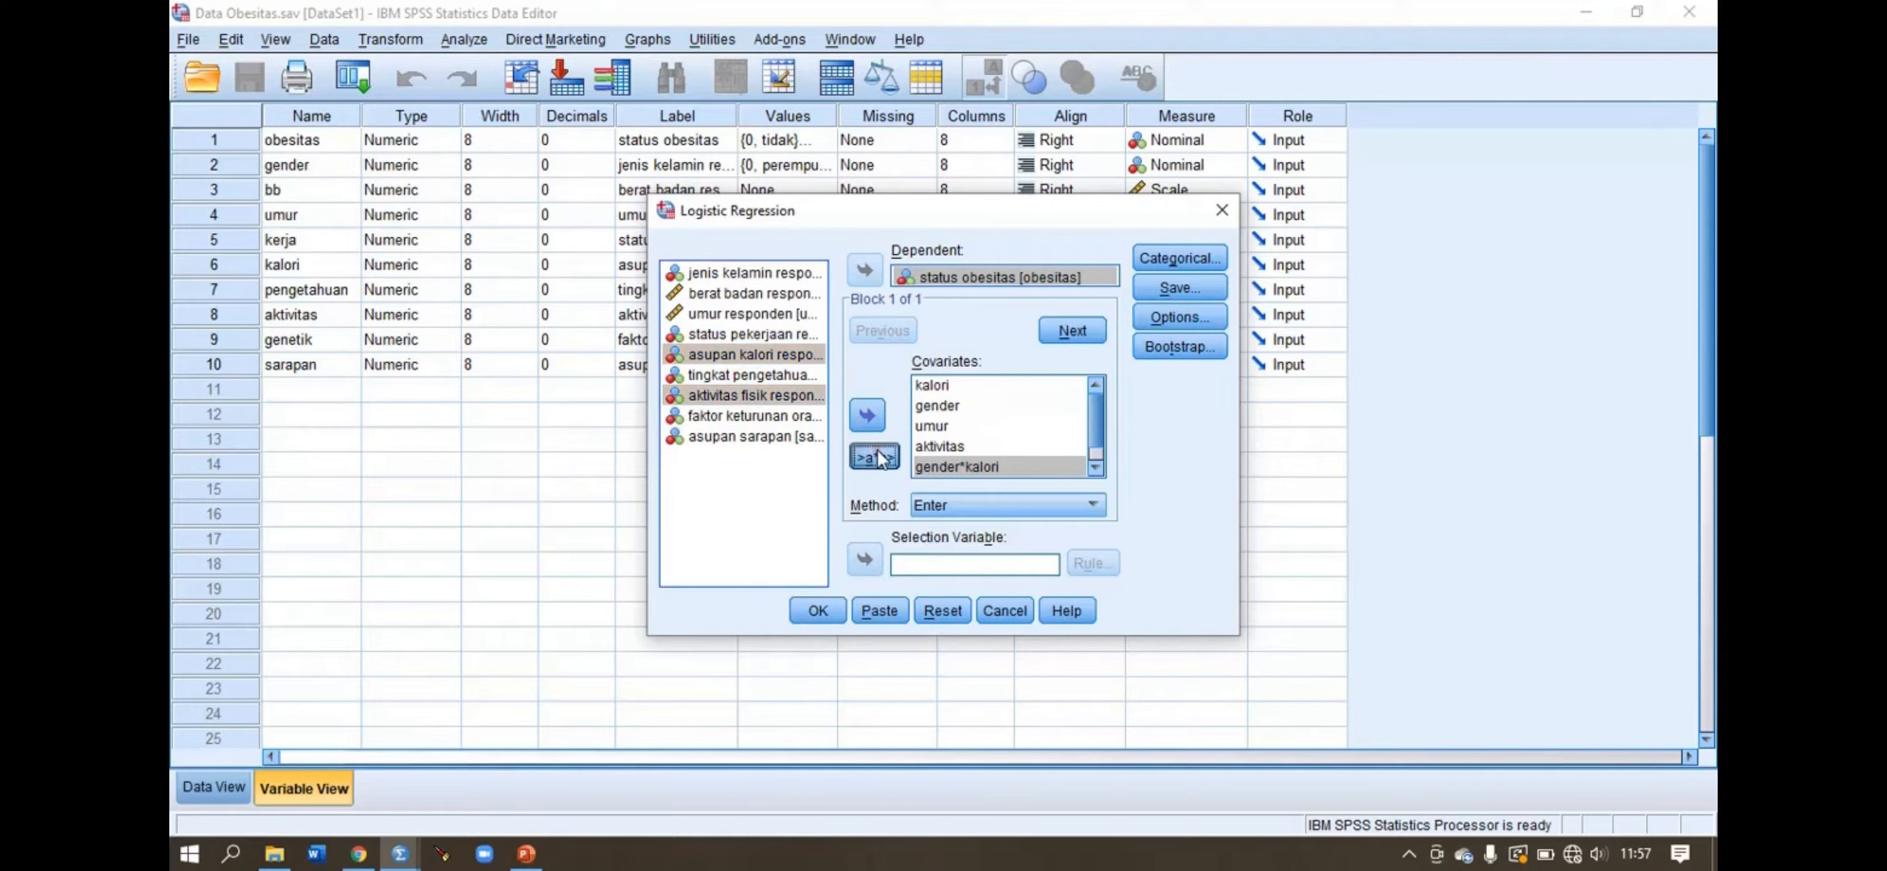
- Enable the 95% confidence interval for exp(B) and run the logistic regression
left_click(1190, 318)
left_click(1016, 351)
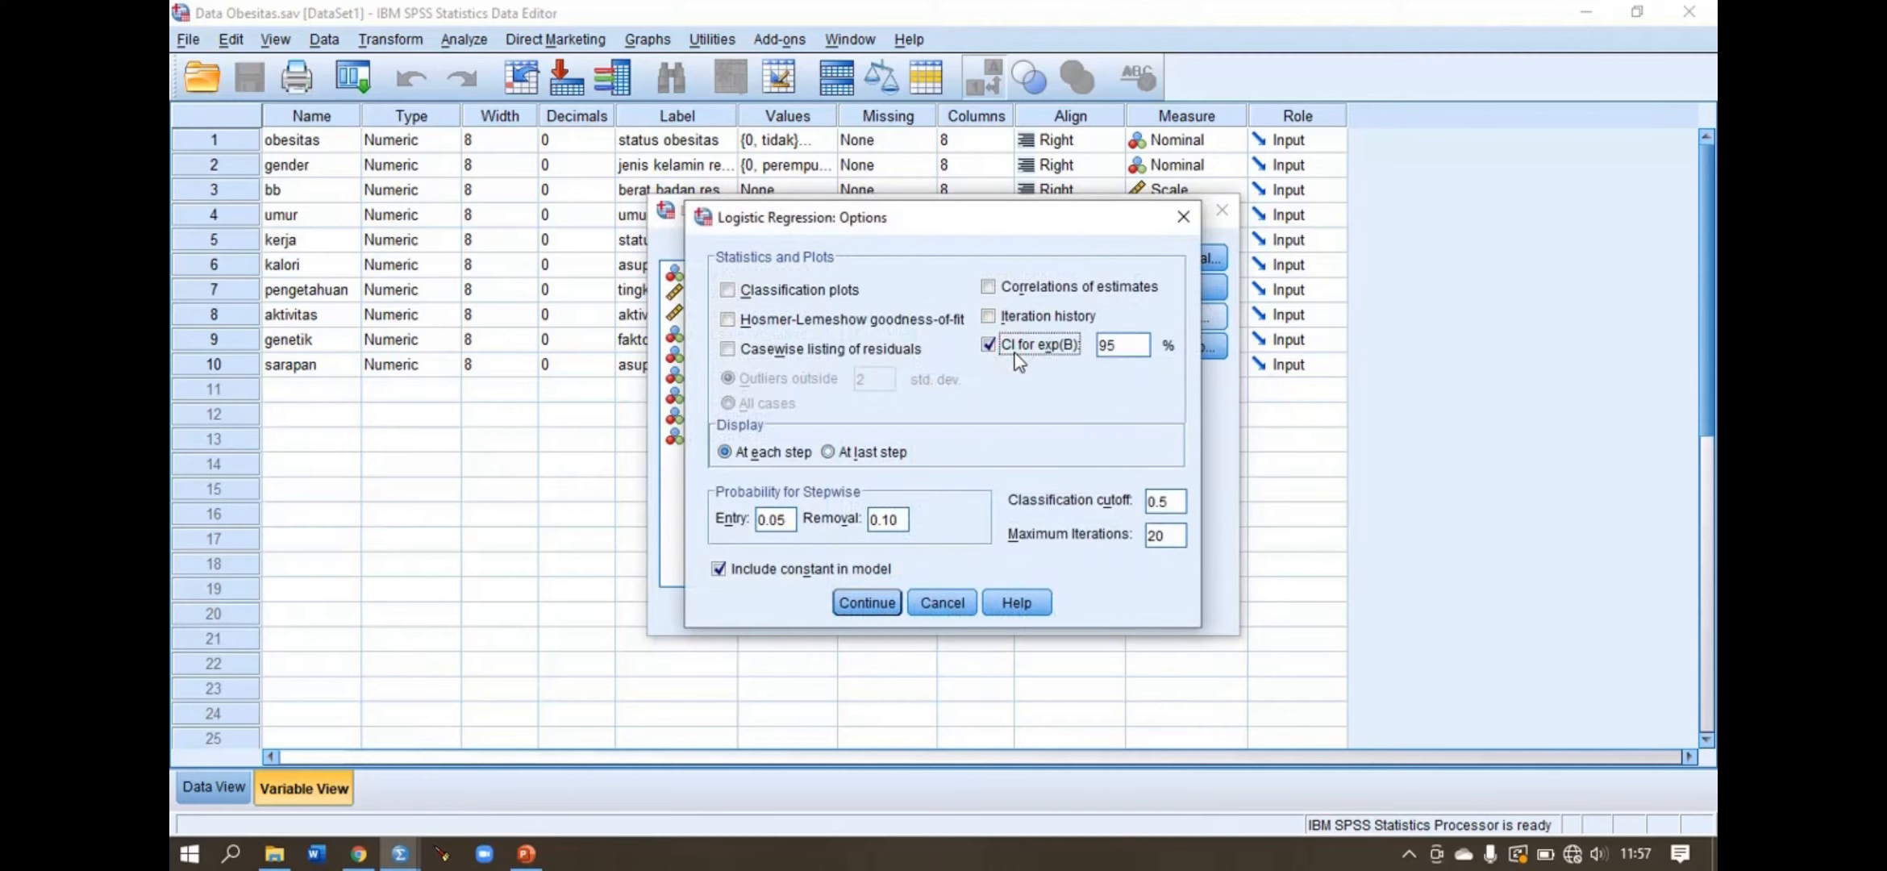
left_click(869, 603)
left_click(810, 615)
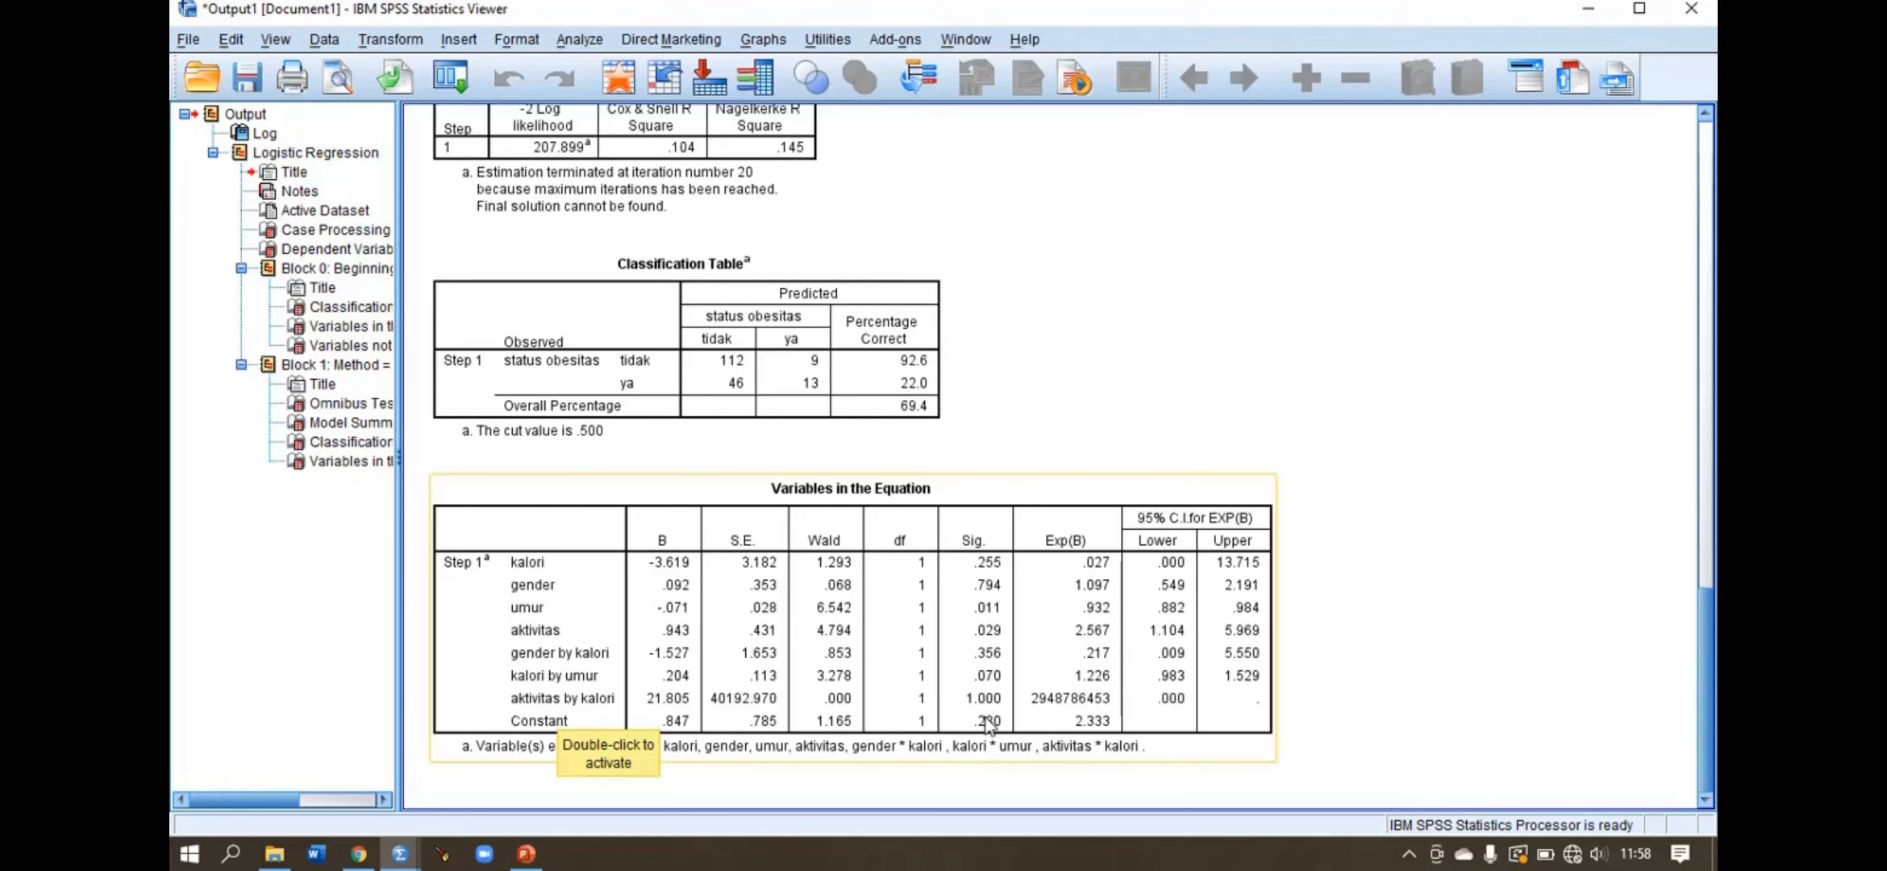
- Remove the aktivitas*kalori interaction from the covariates and rerun the binary logistic regression
left_click(580, 41)
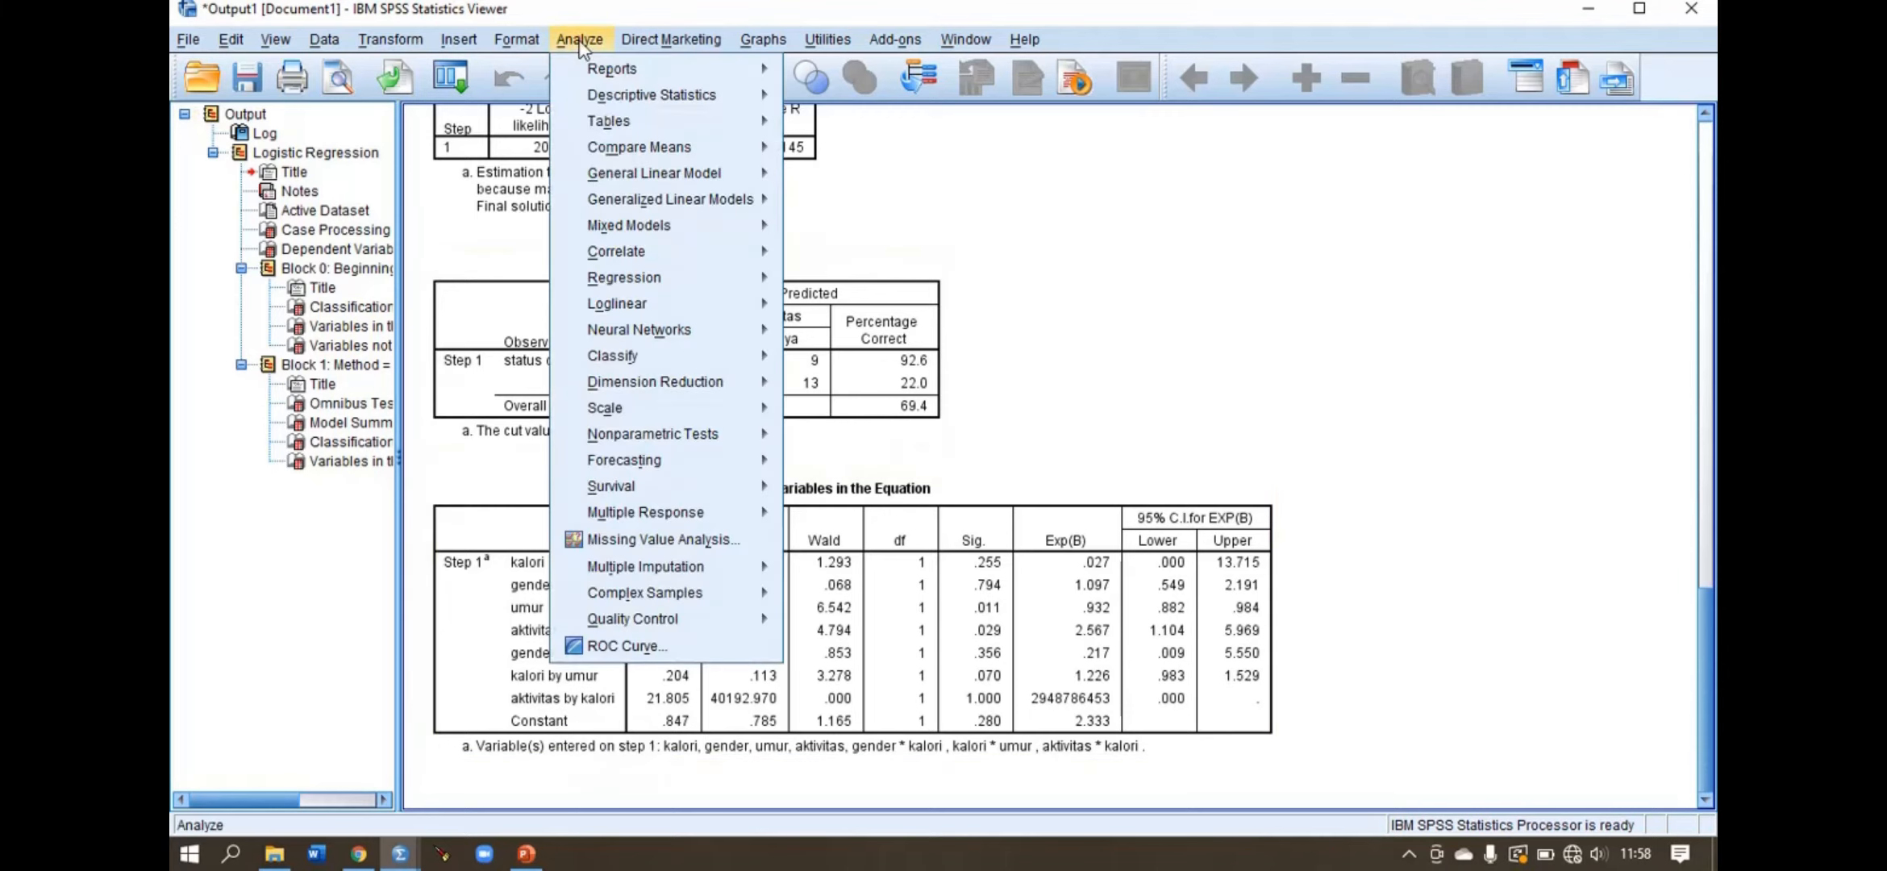
left_click(634, 277)
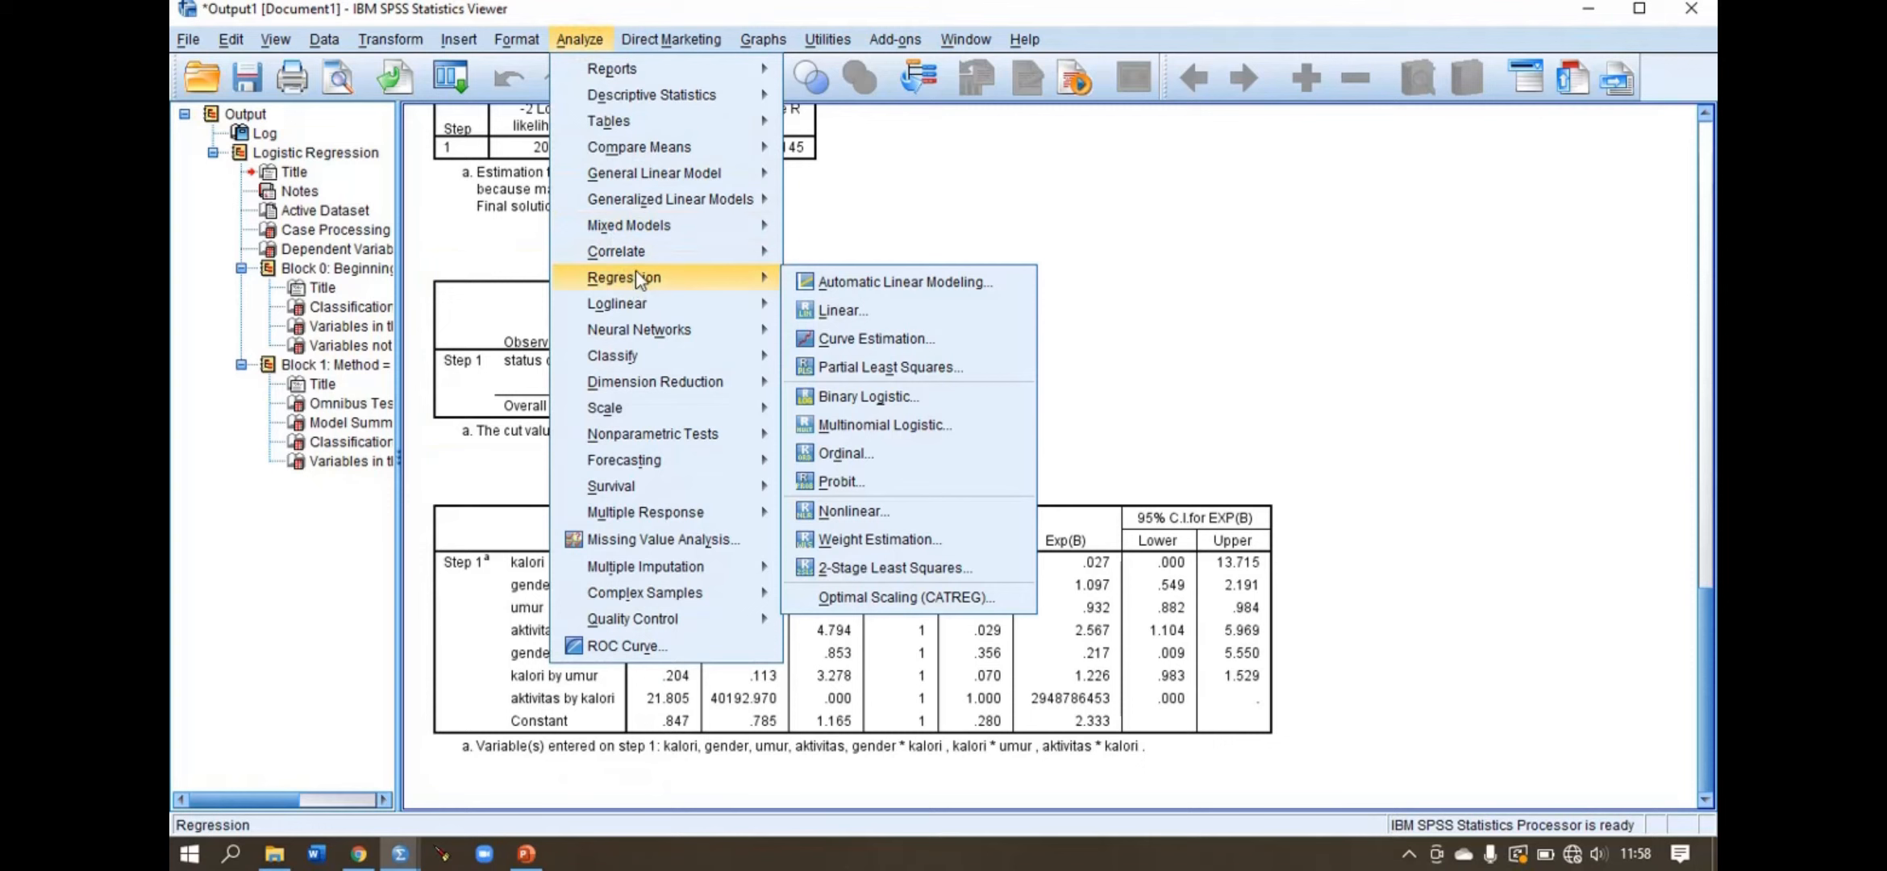
left_click(904, 399)
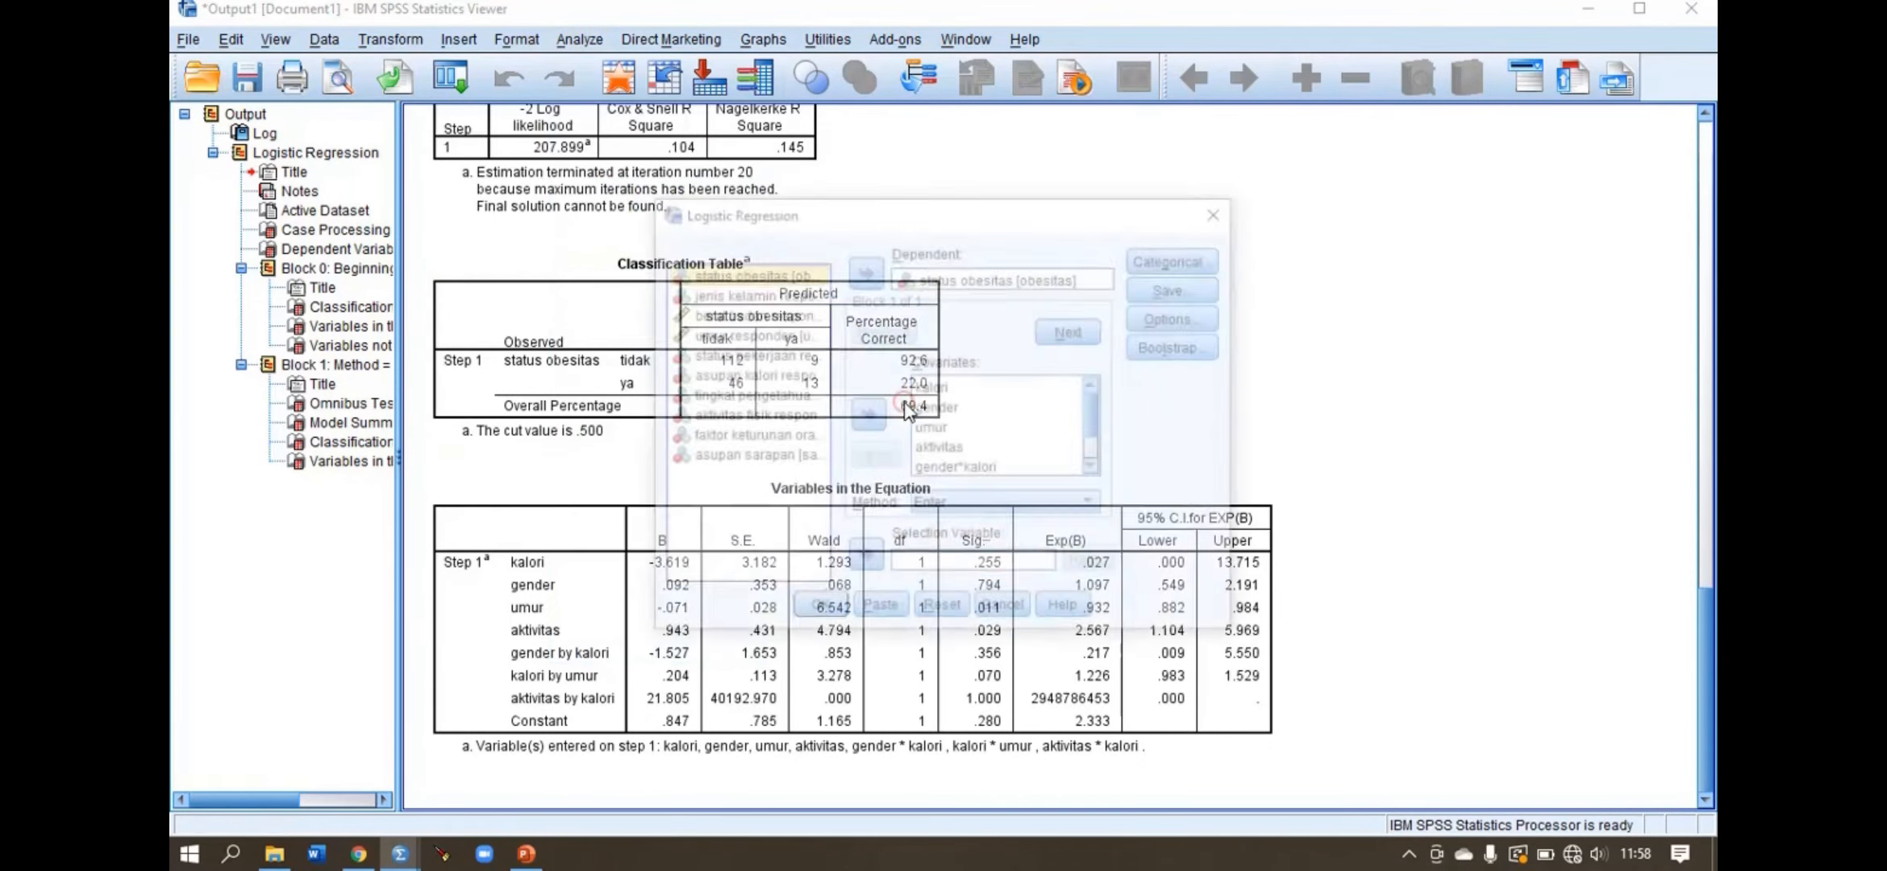
scroll(1095, 442, "down", 2)
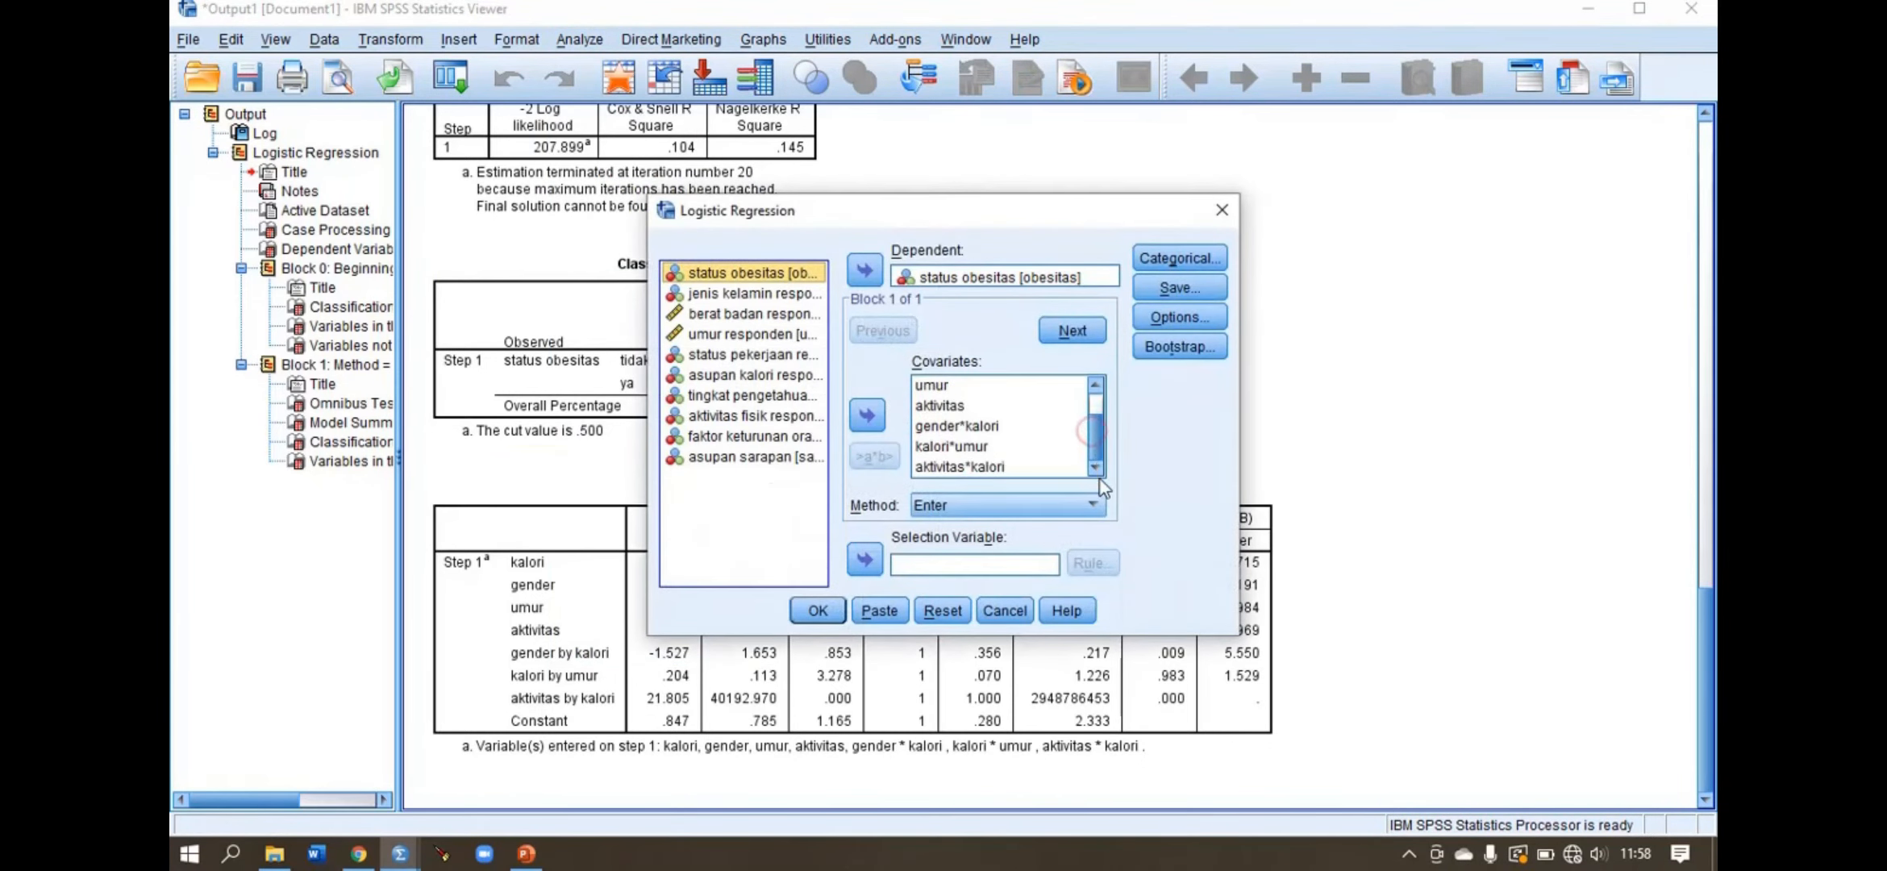
left_click(1008, 467)
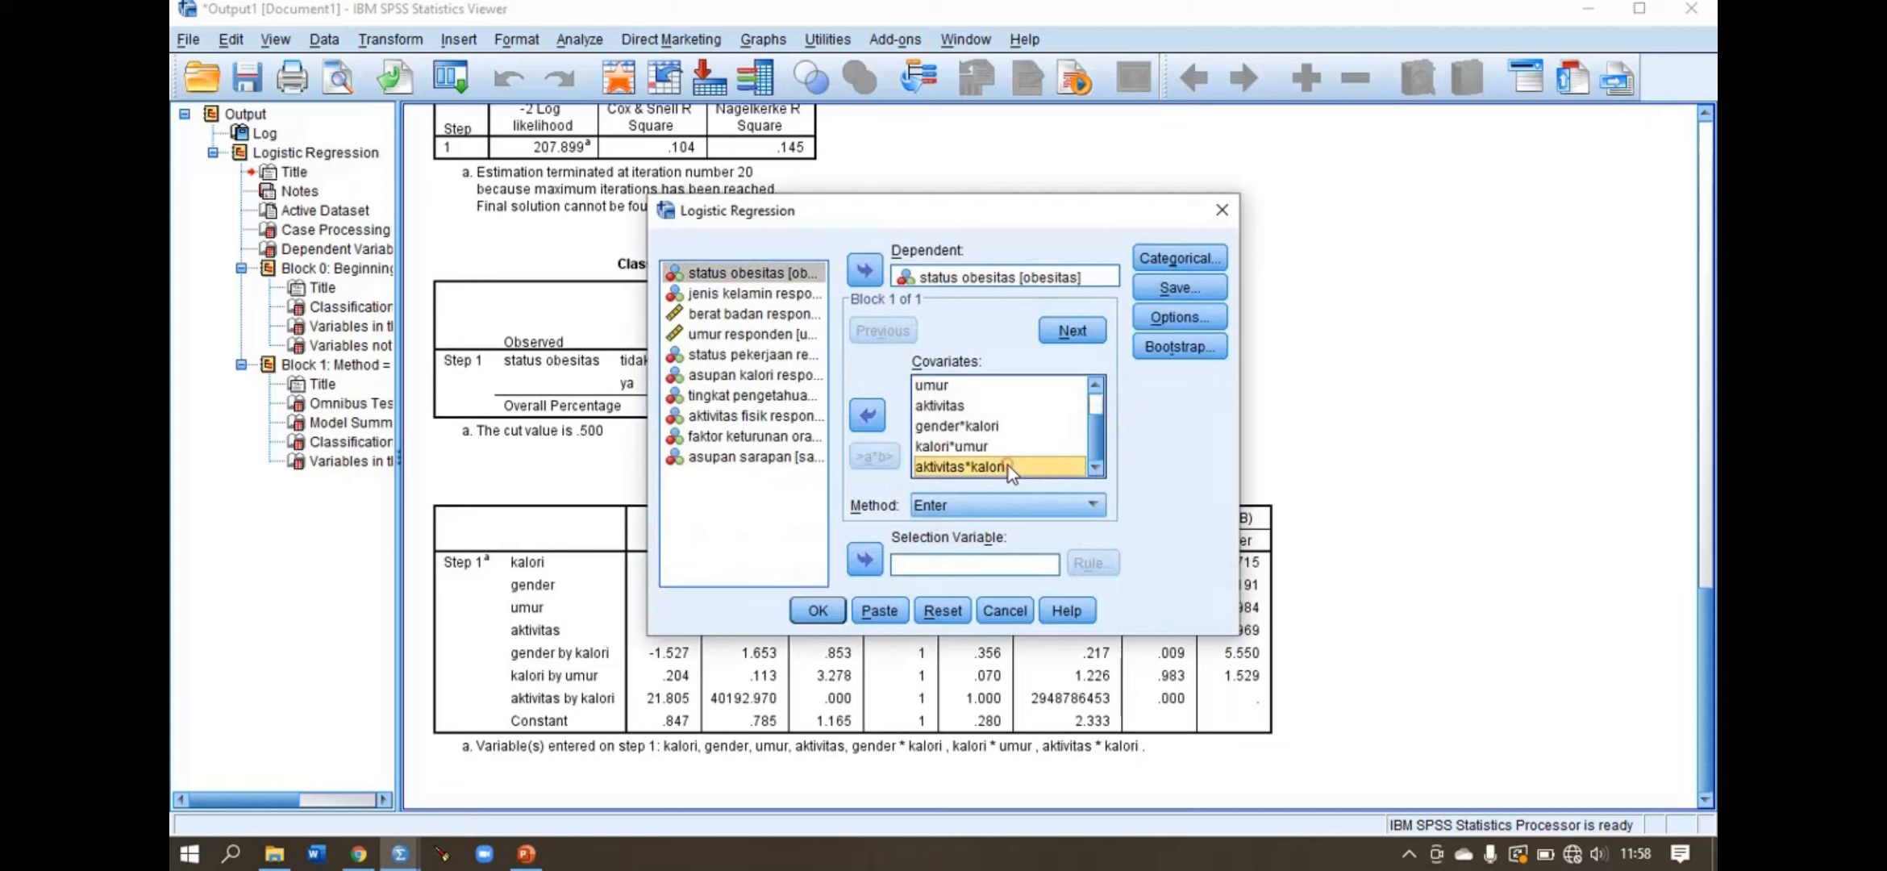
left_click(865, 415)
left_click(825, 613)
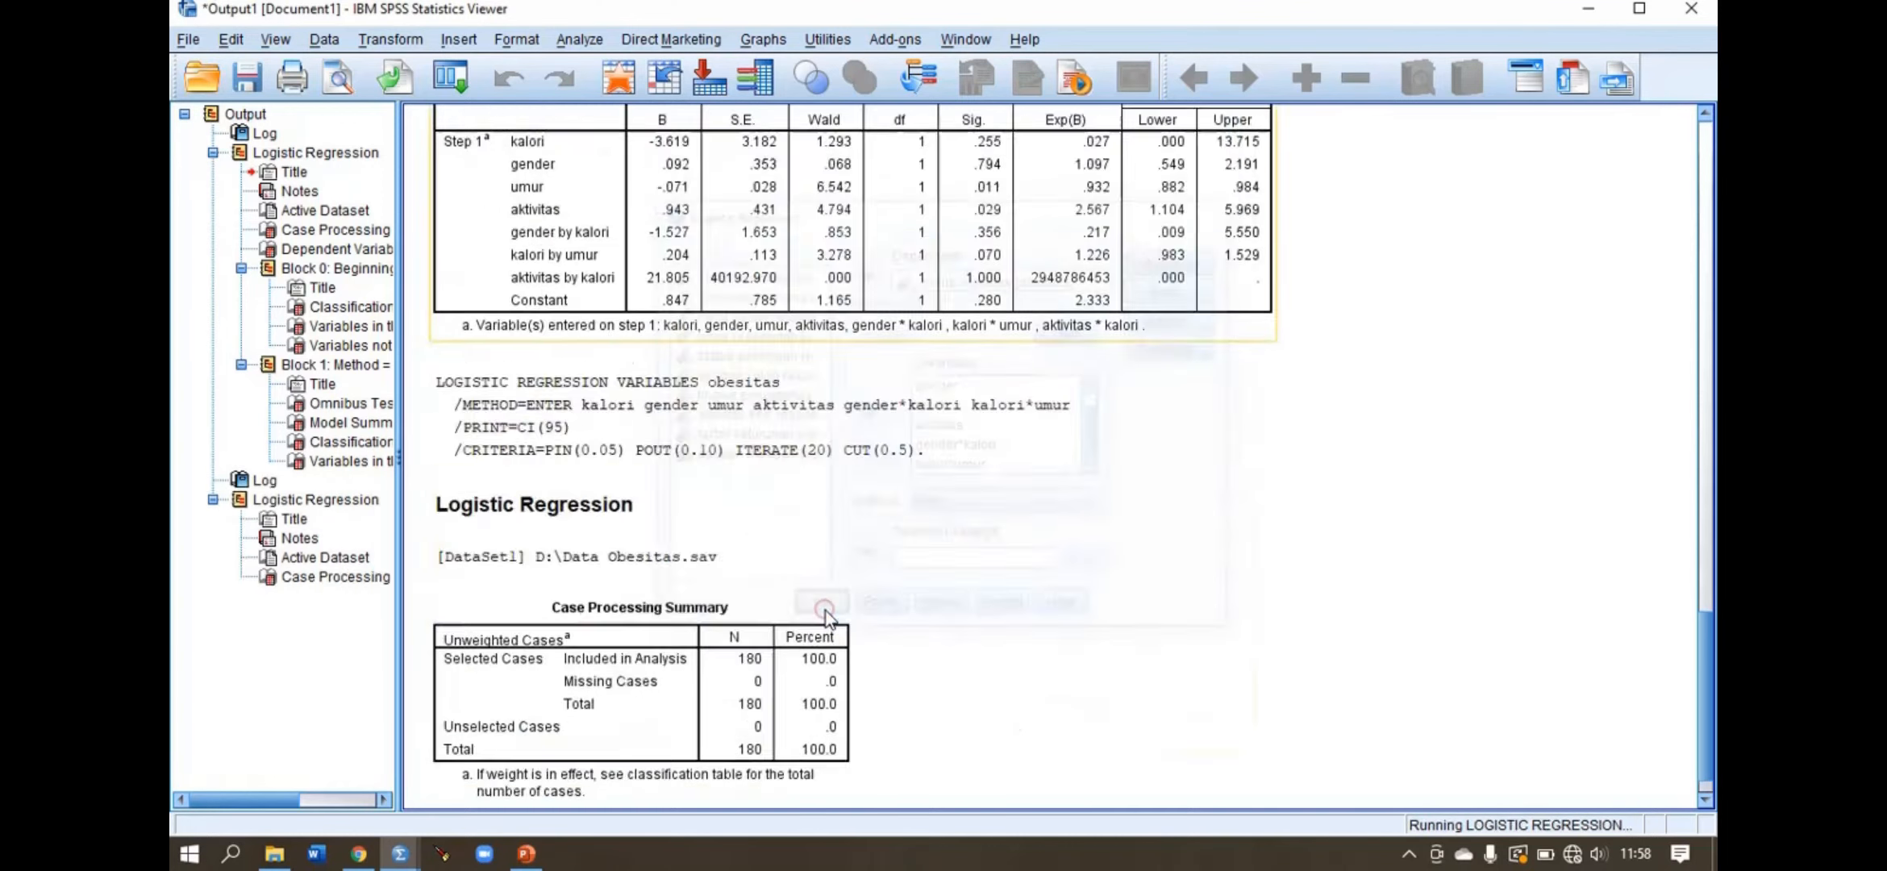
left_click(888, 619)
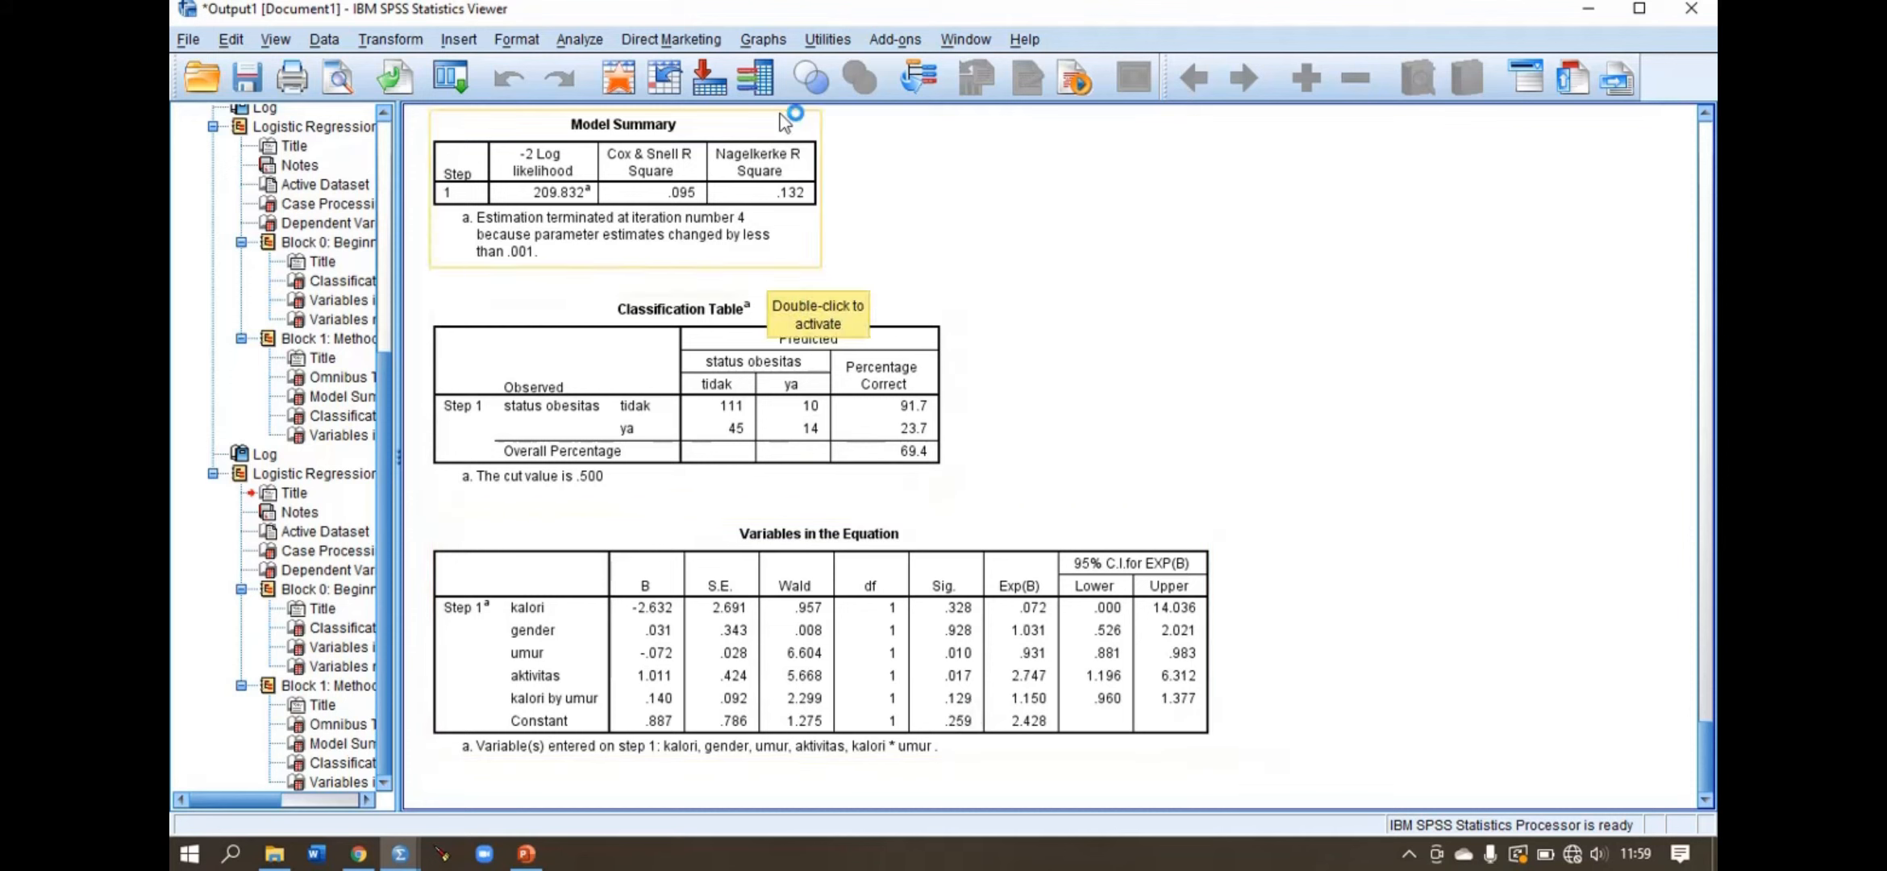
- Remove the kalori*umur interaction from the covariates and rerun the binary logistic regression
left_click(581, 39)
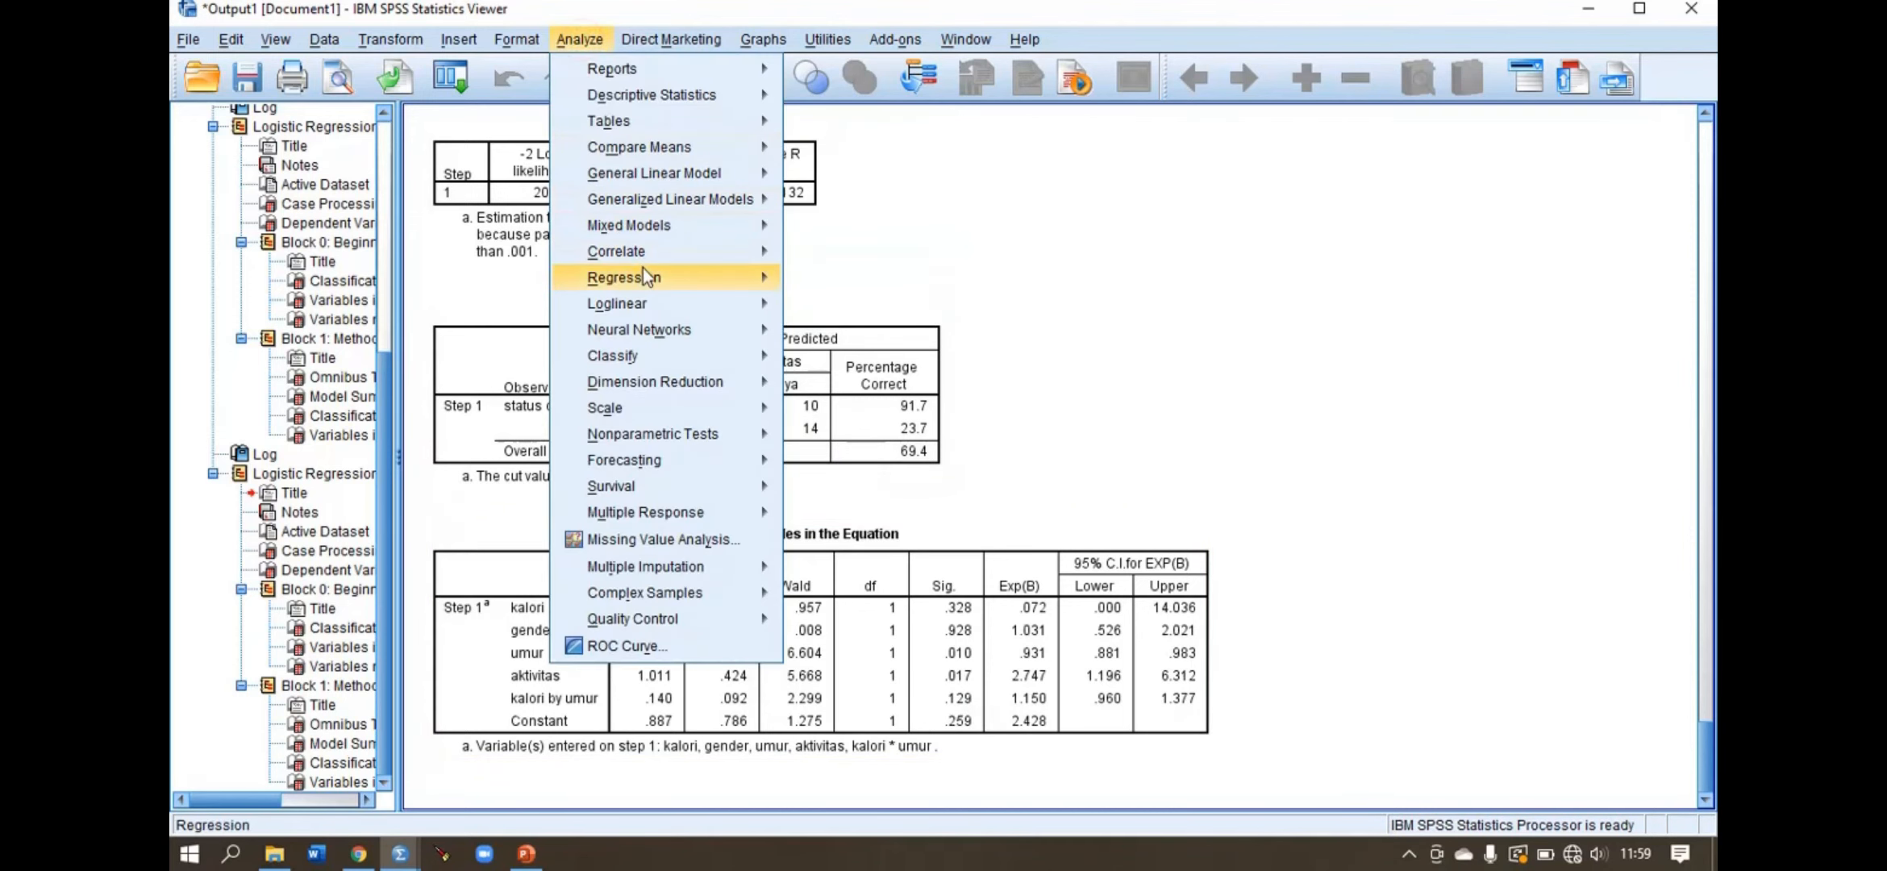
mouse_move(757, 283)
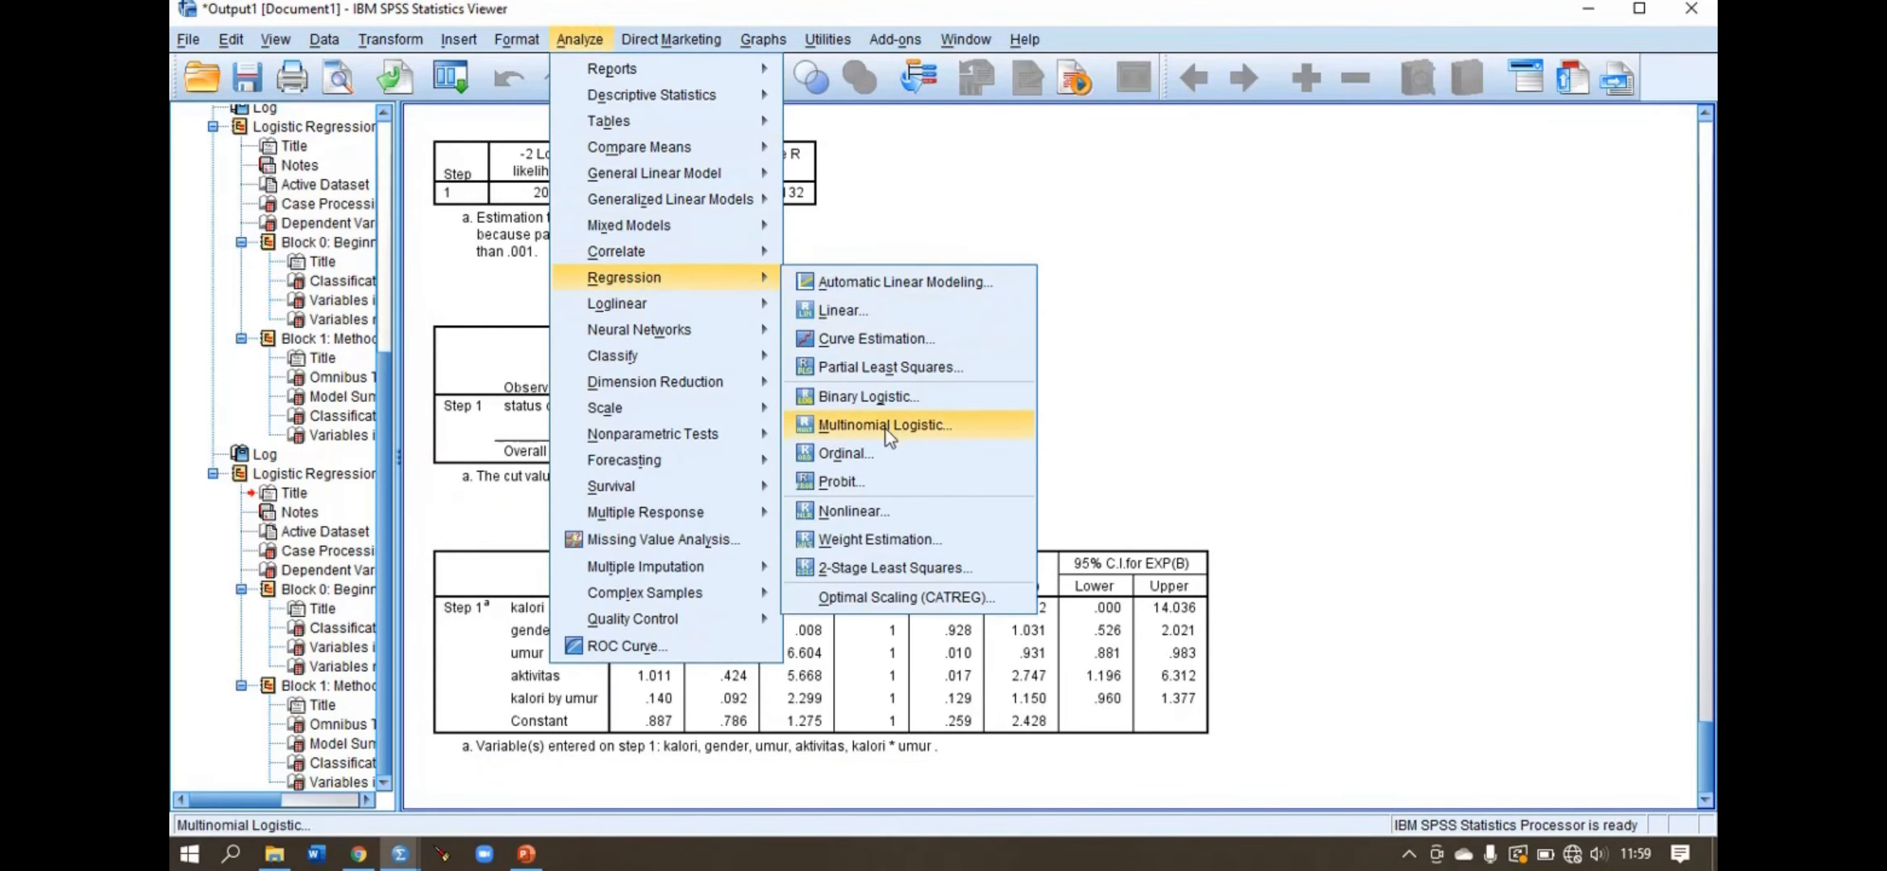
left_click(887, 397)
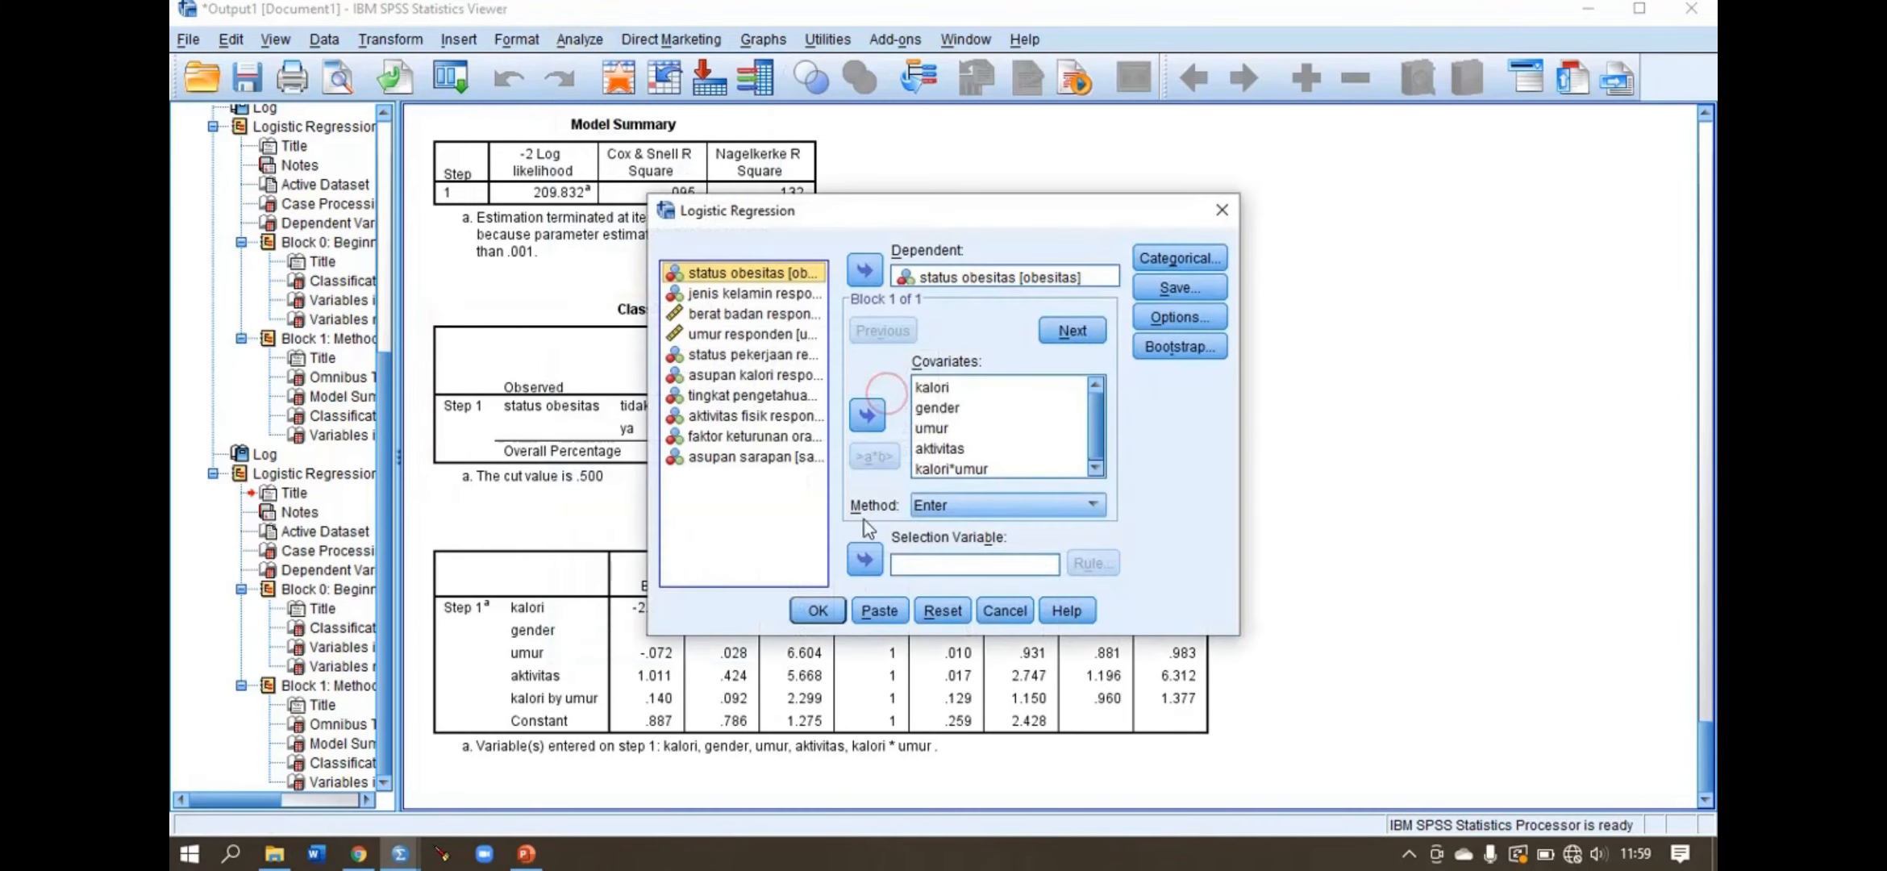
left_click(950, 471)
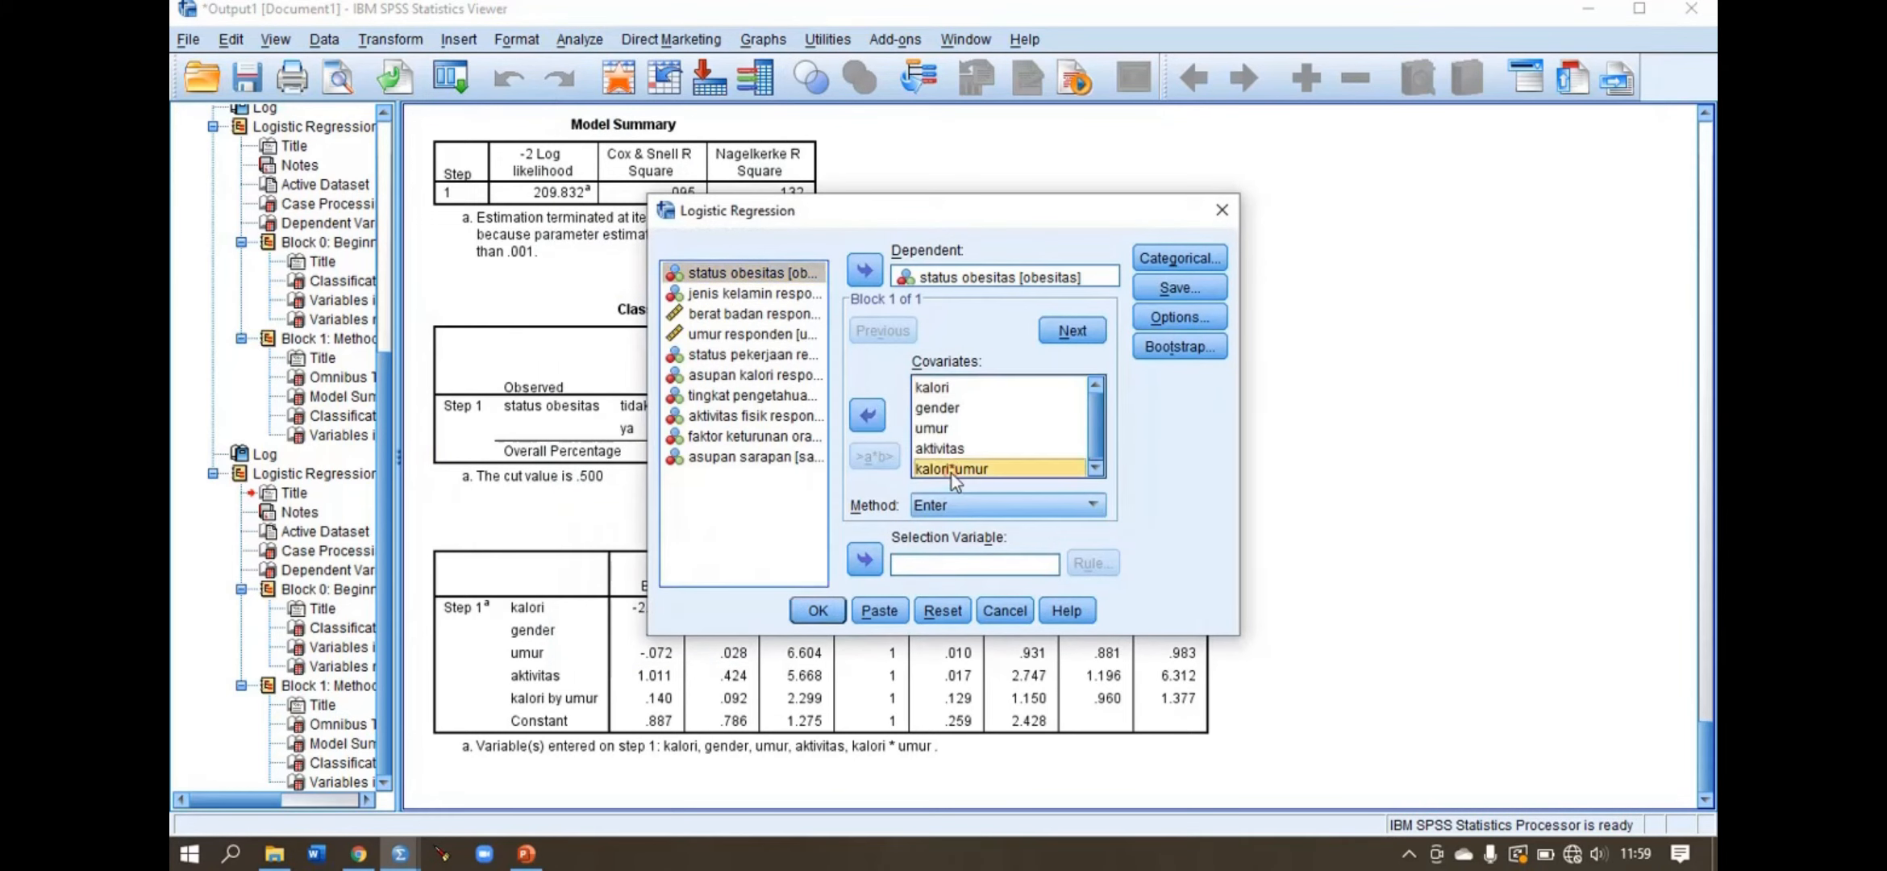
left_click(868, 416)
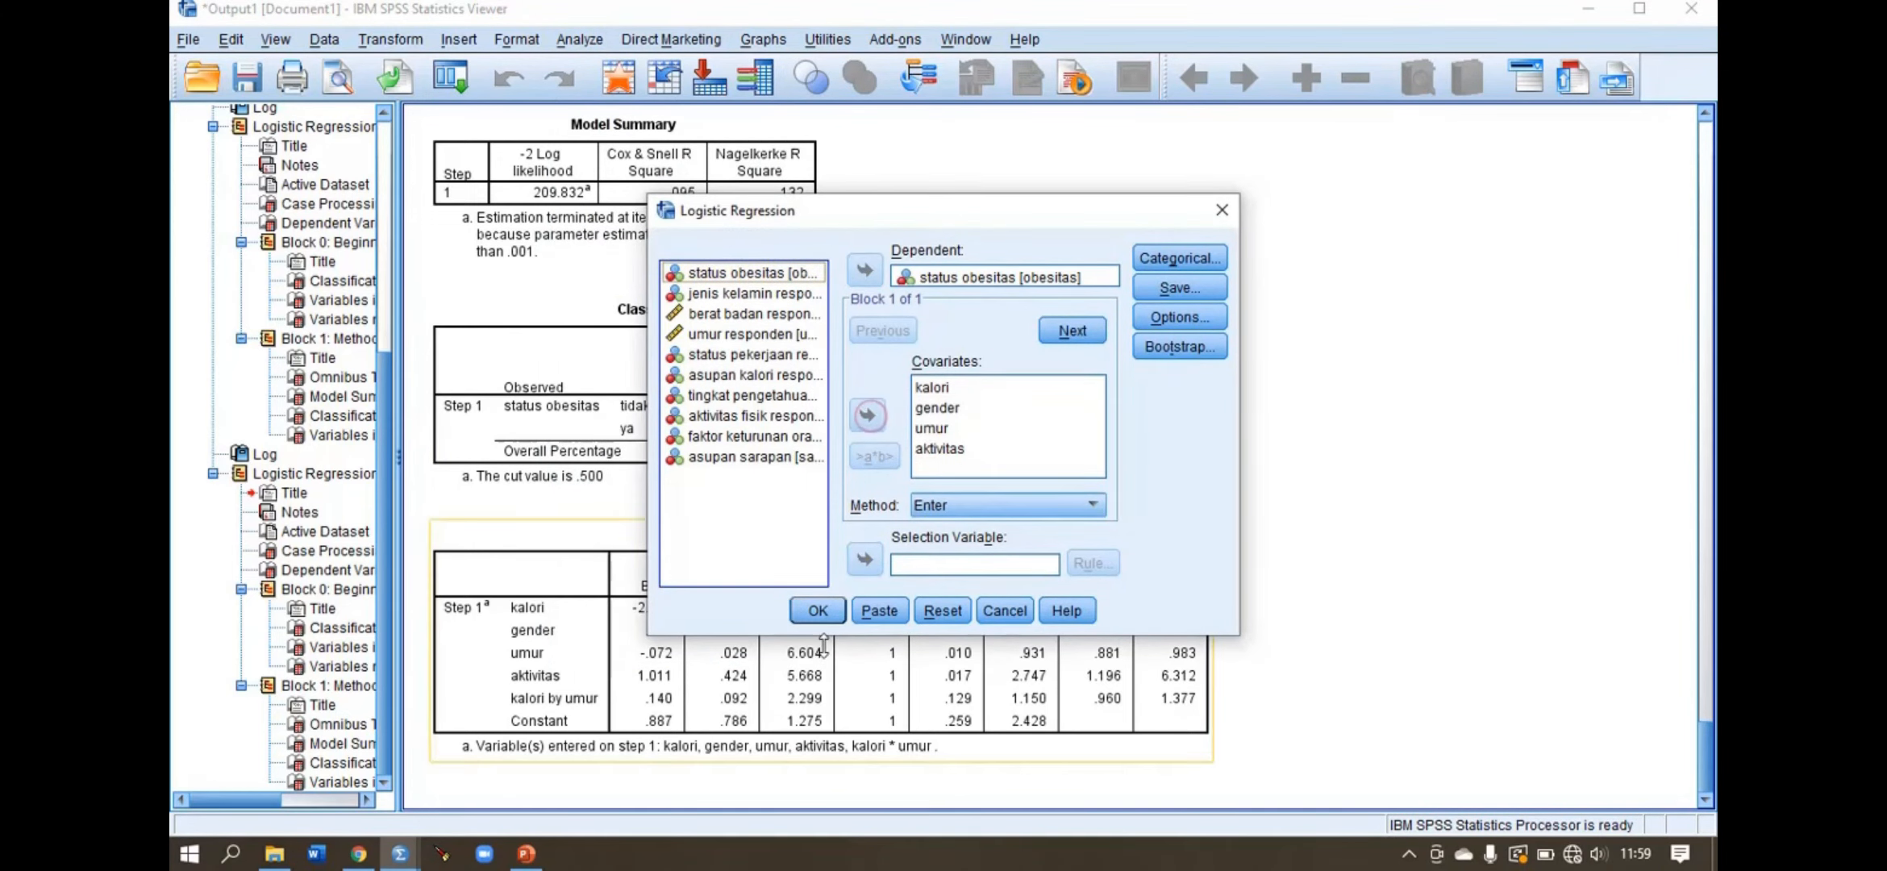
left_click(818, 613)
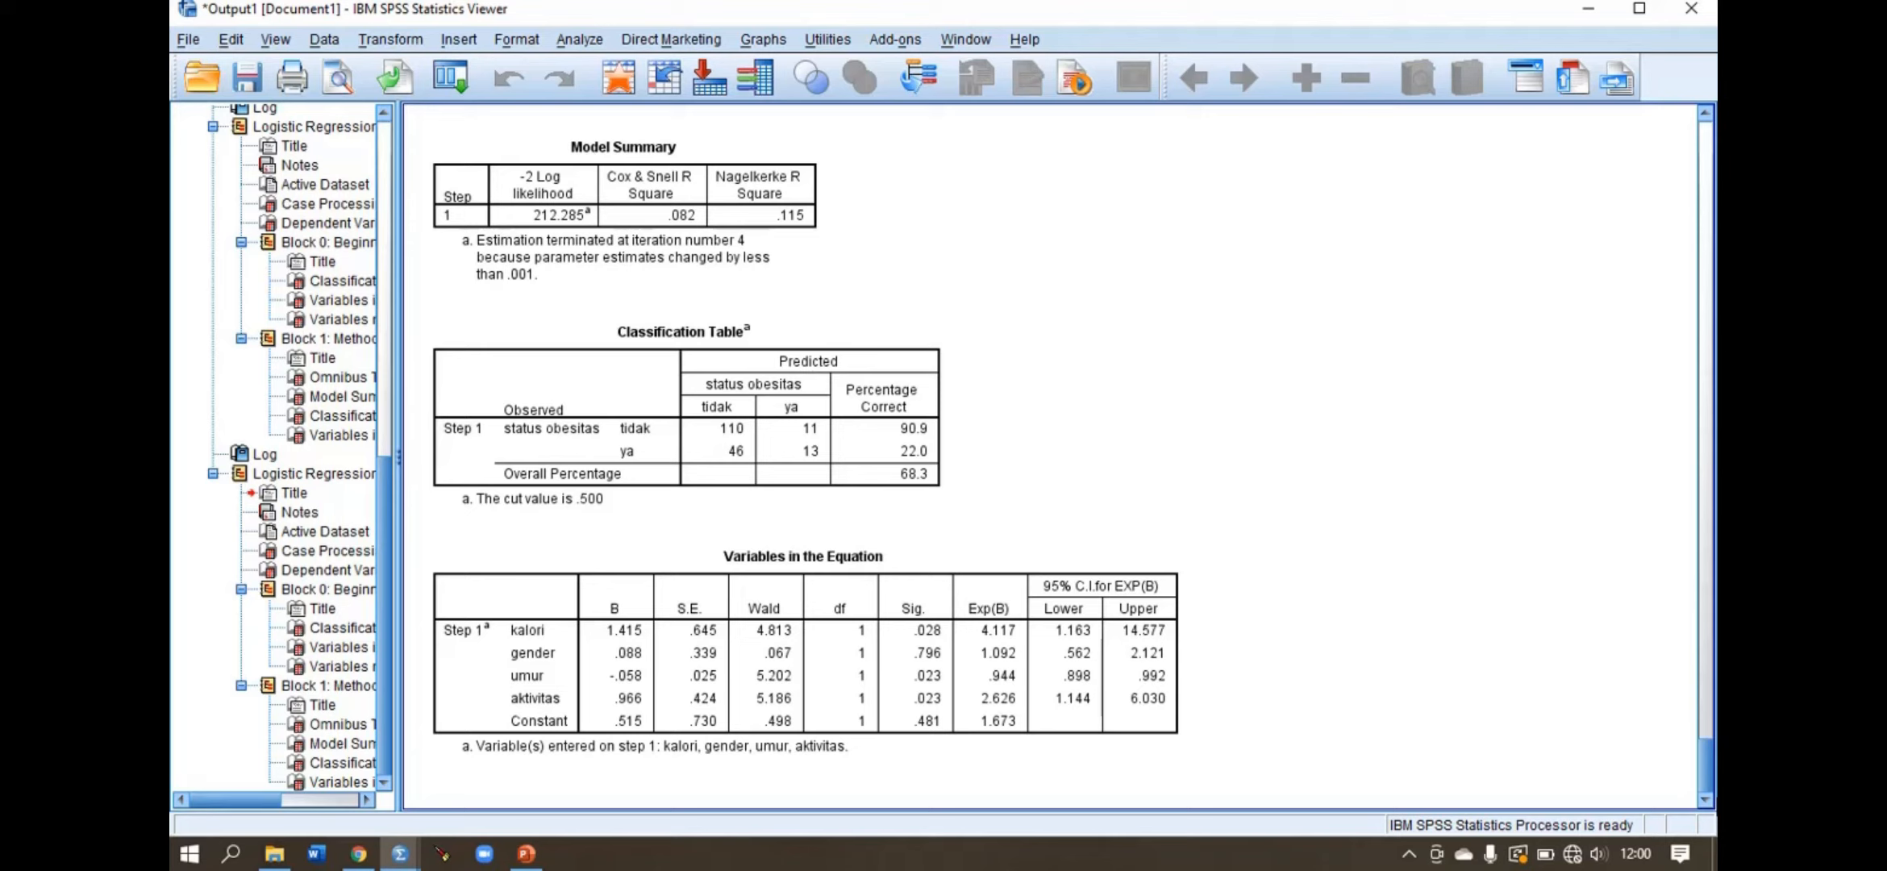
left_click(586, 642)
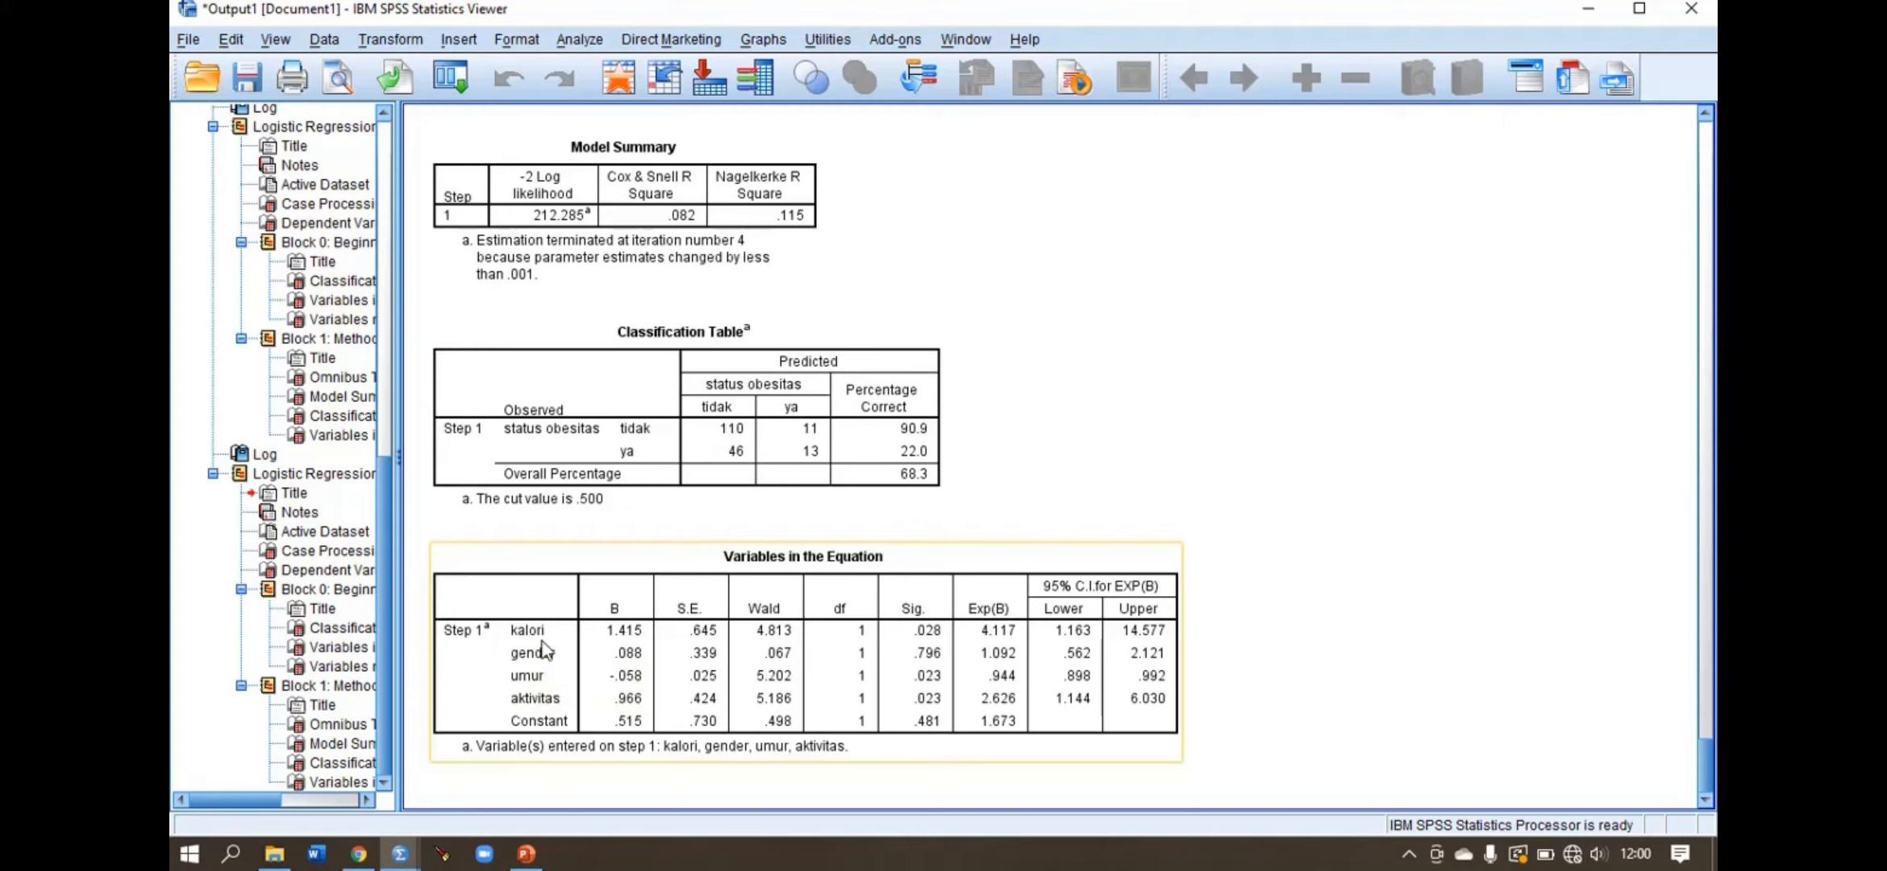
left_click(1284, 650)
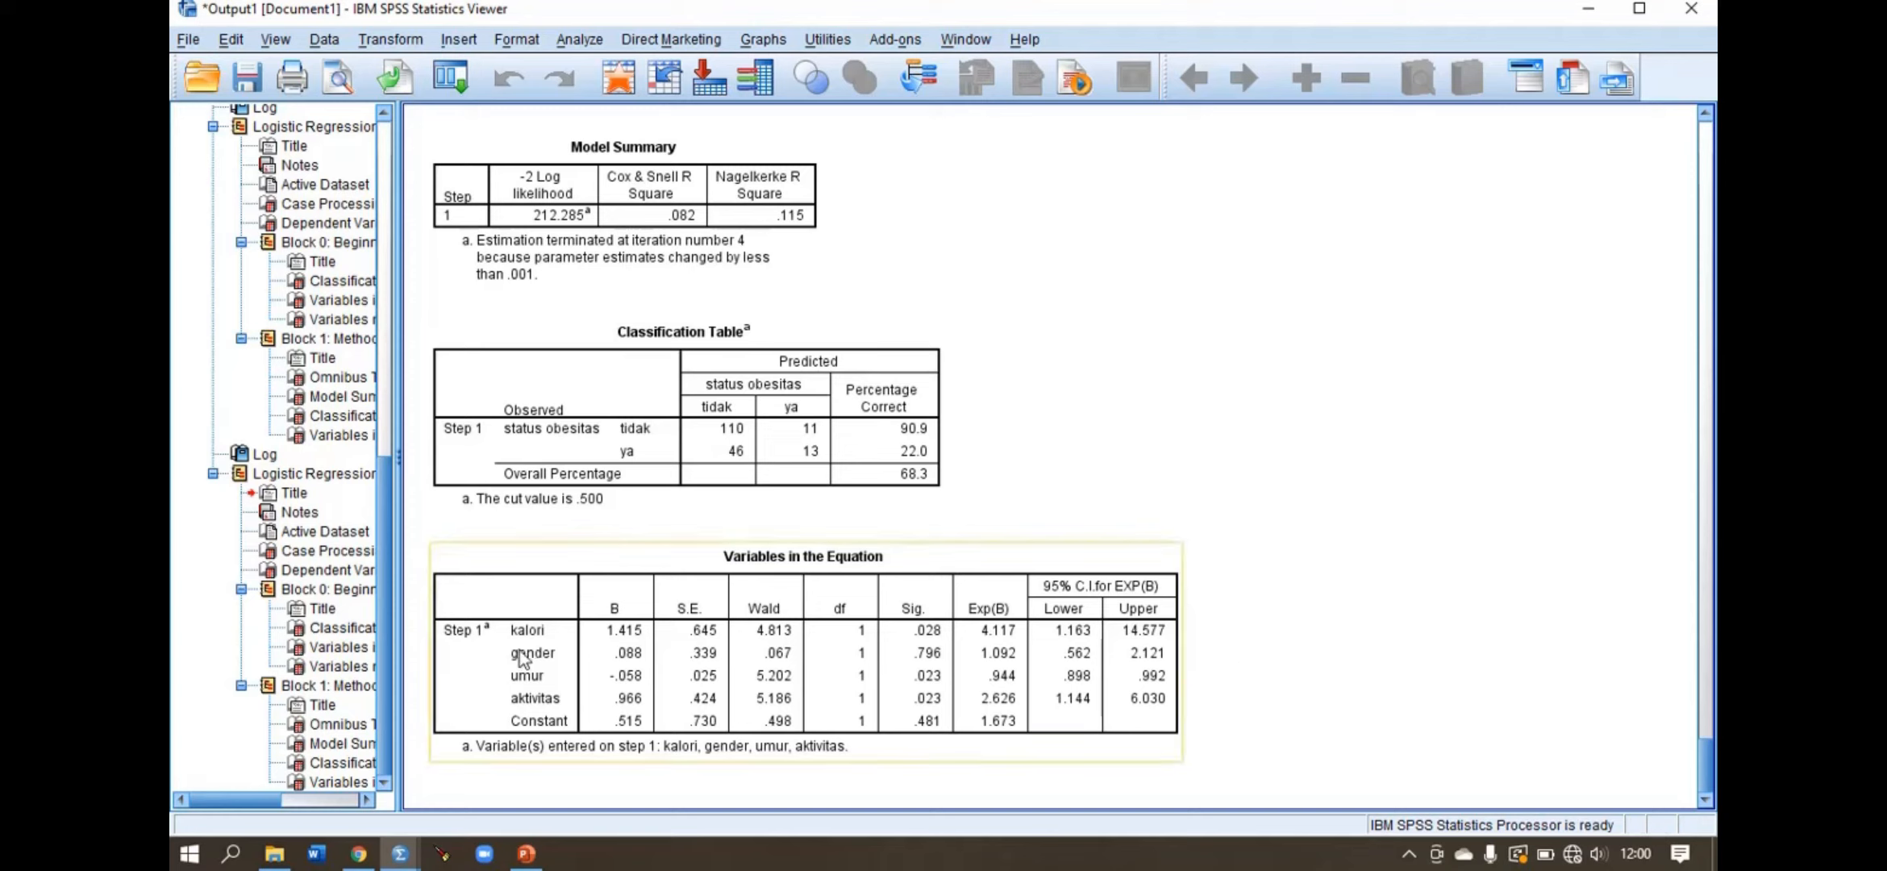
- Remove gender from the covariates, rerun the binary logistic regression and bring up the new coefficient table
left_click(562, 39)
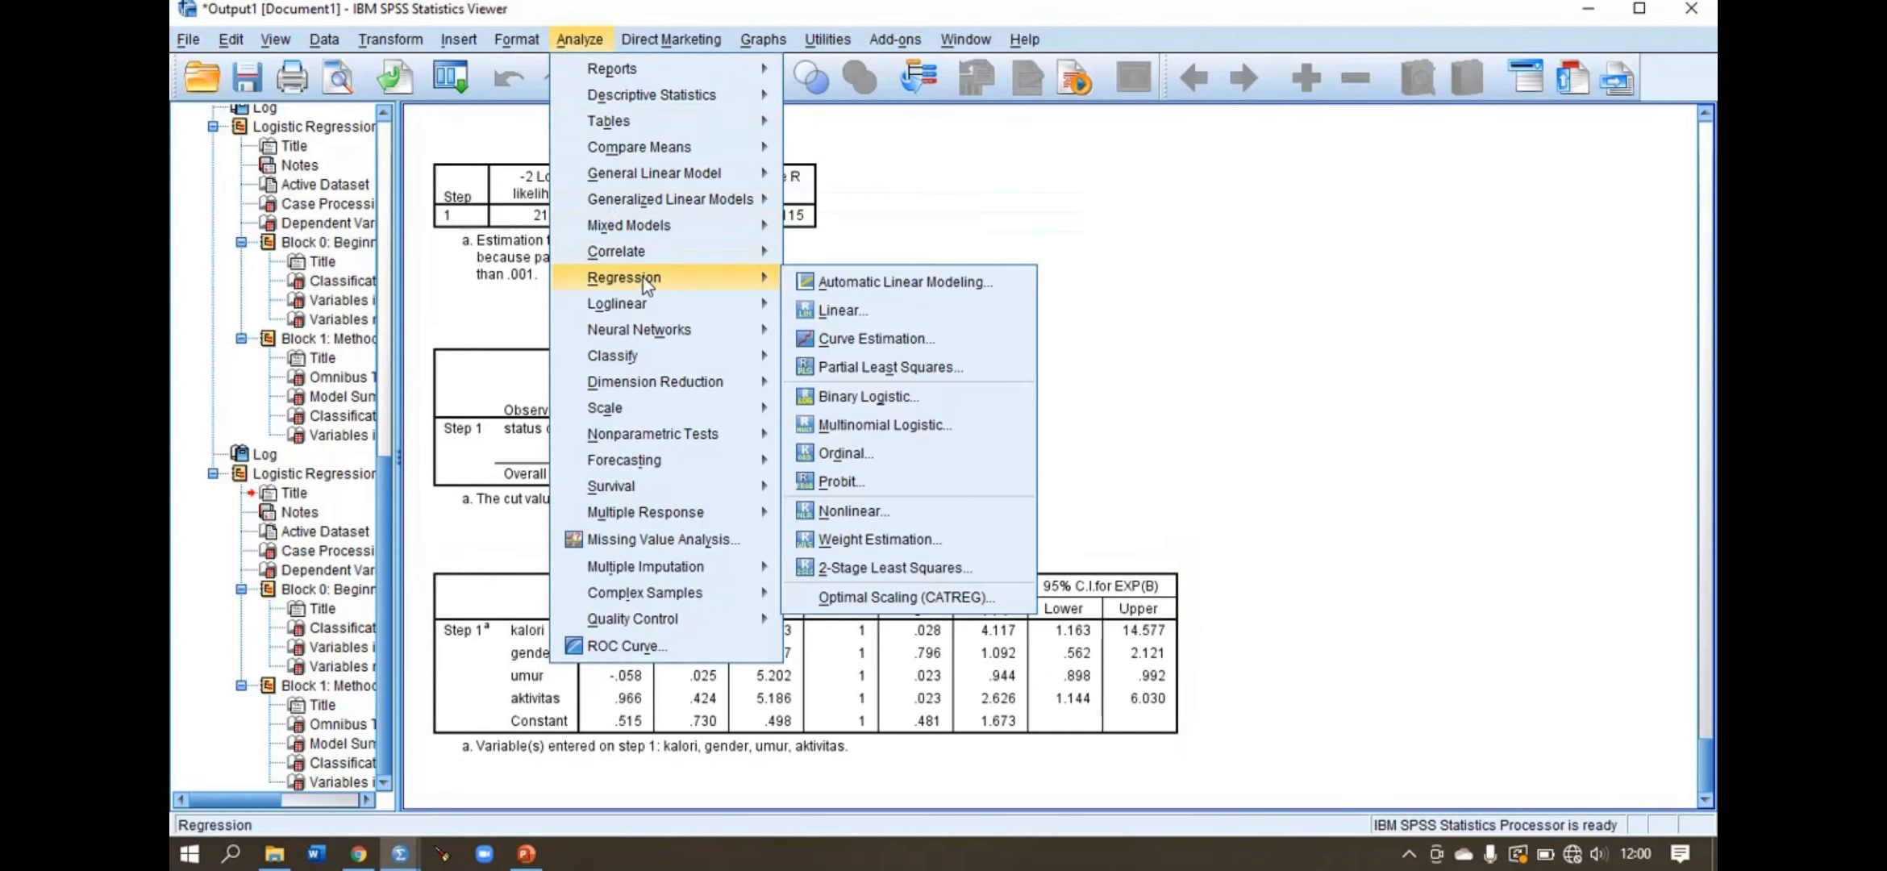
mouse_move(755, 277)
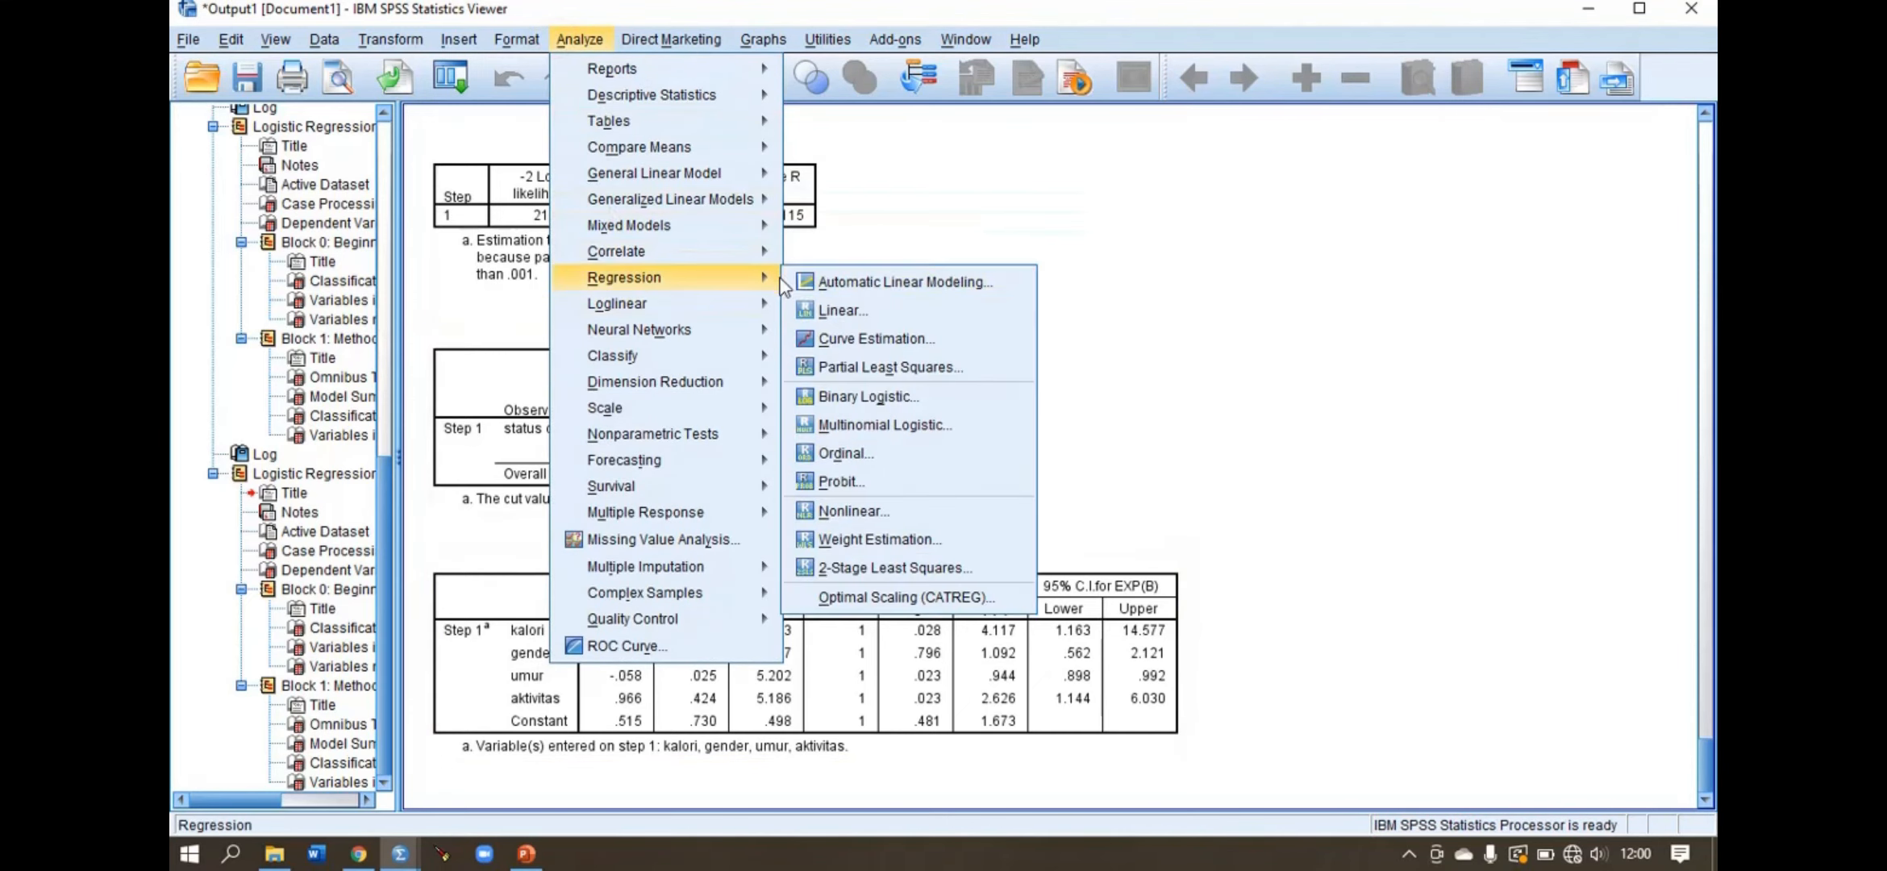
left_click(842, 406)
left_click(957, 408)
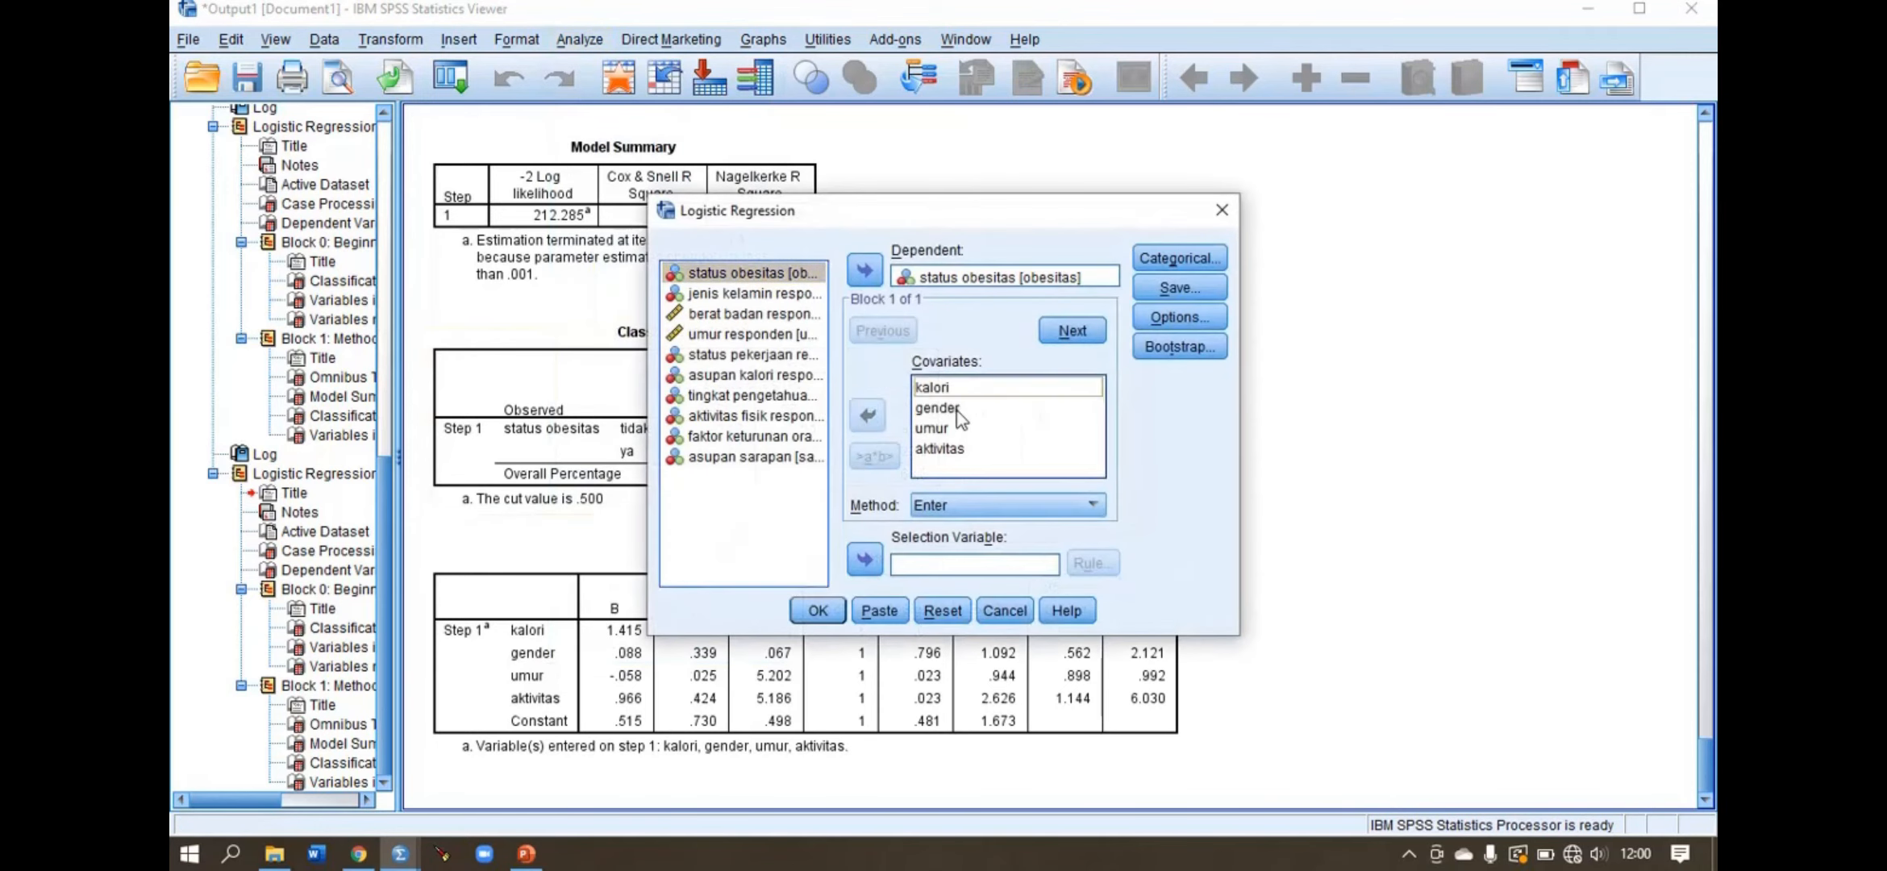
left_click(878, 415)
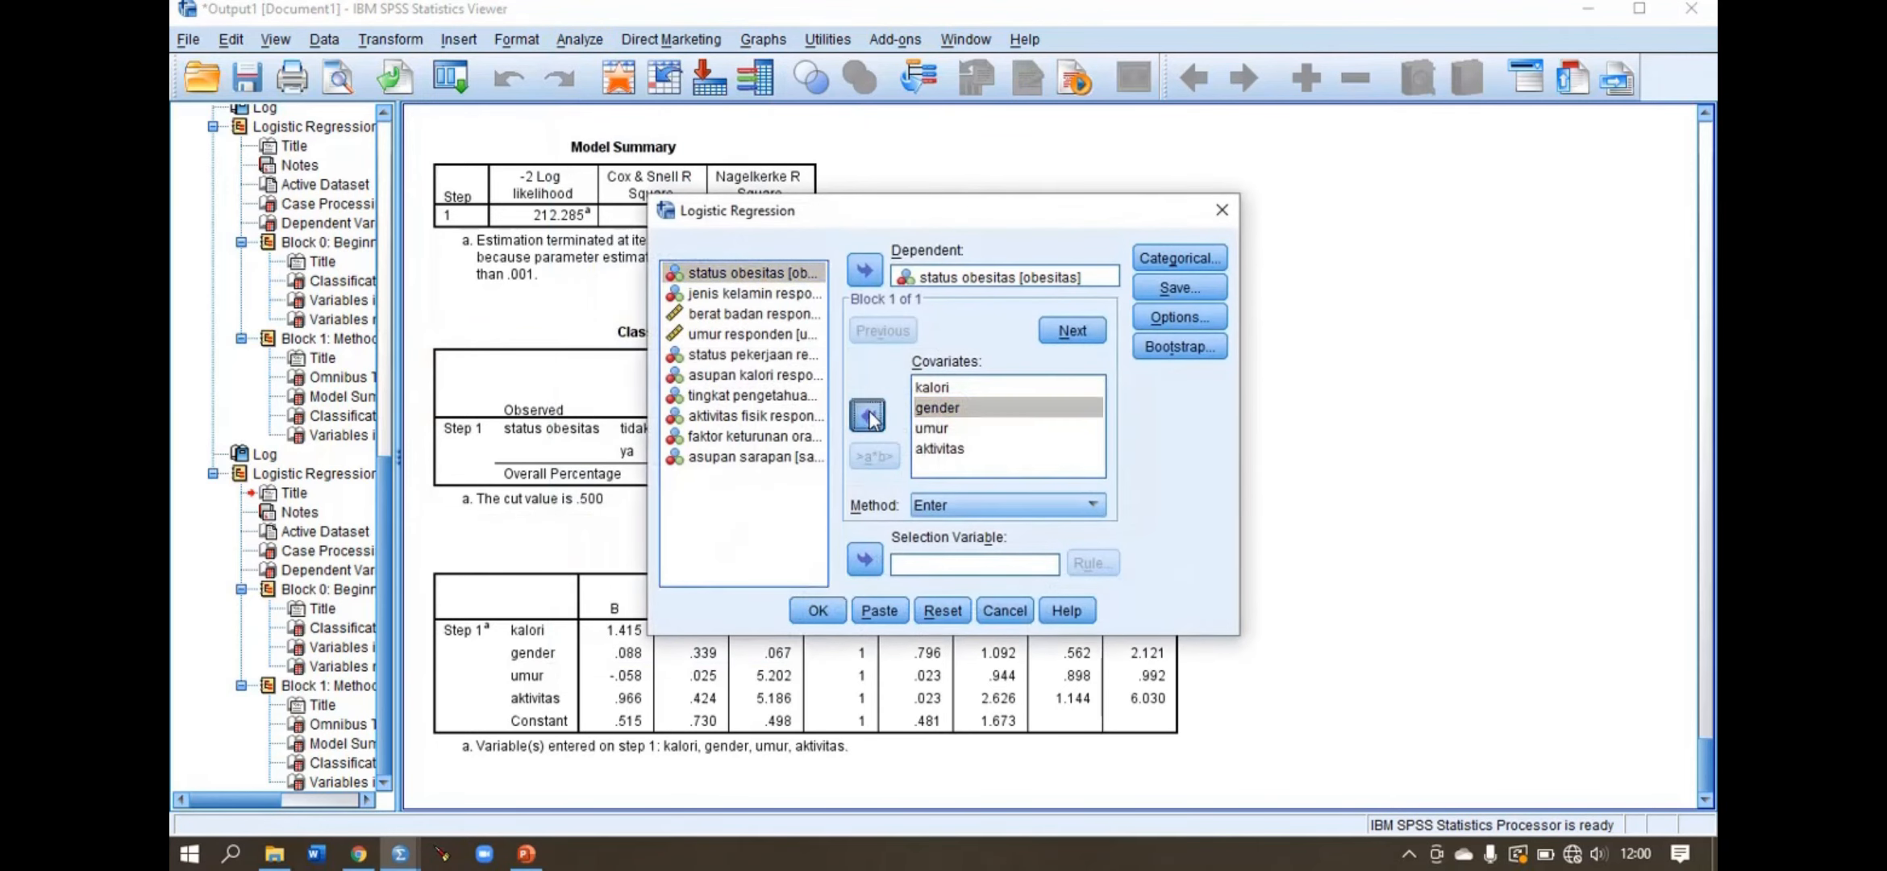
left_click(818, 610)
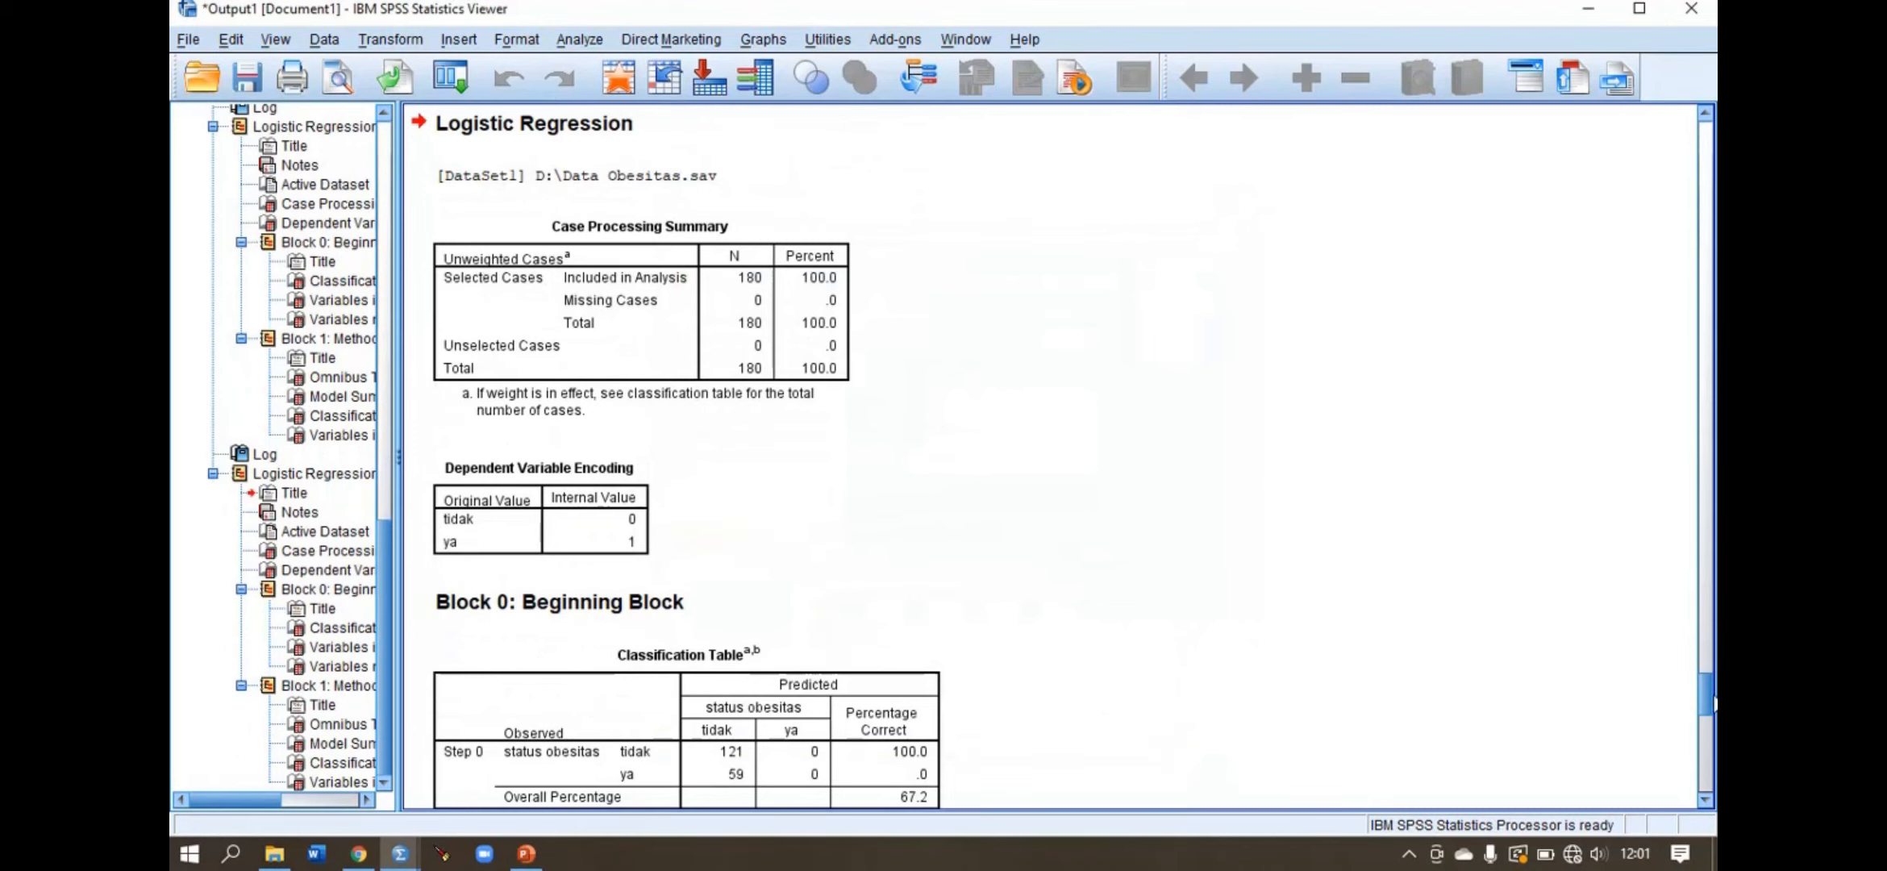
left_click_drag(1711, 702, 1711, 781)
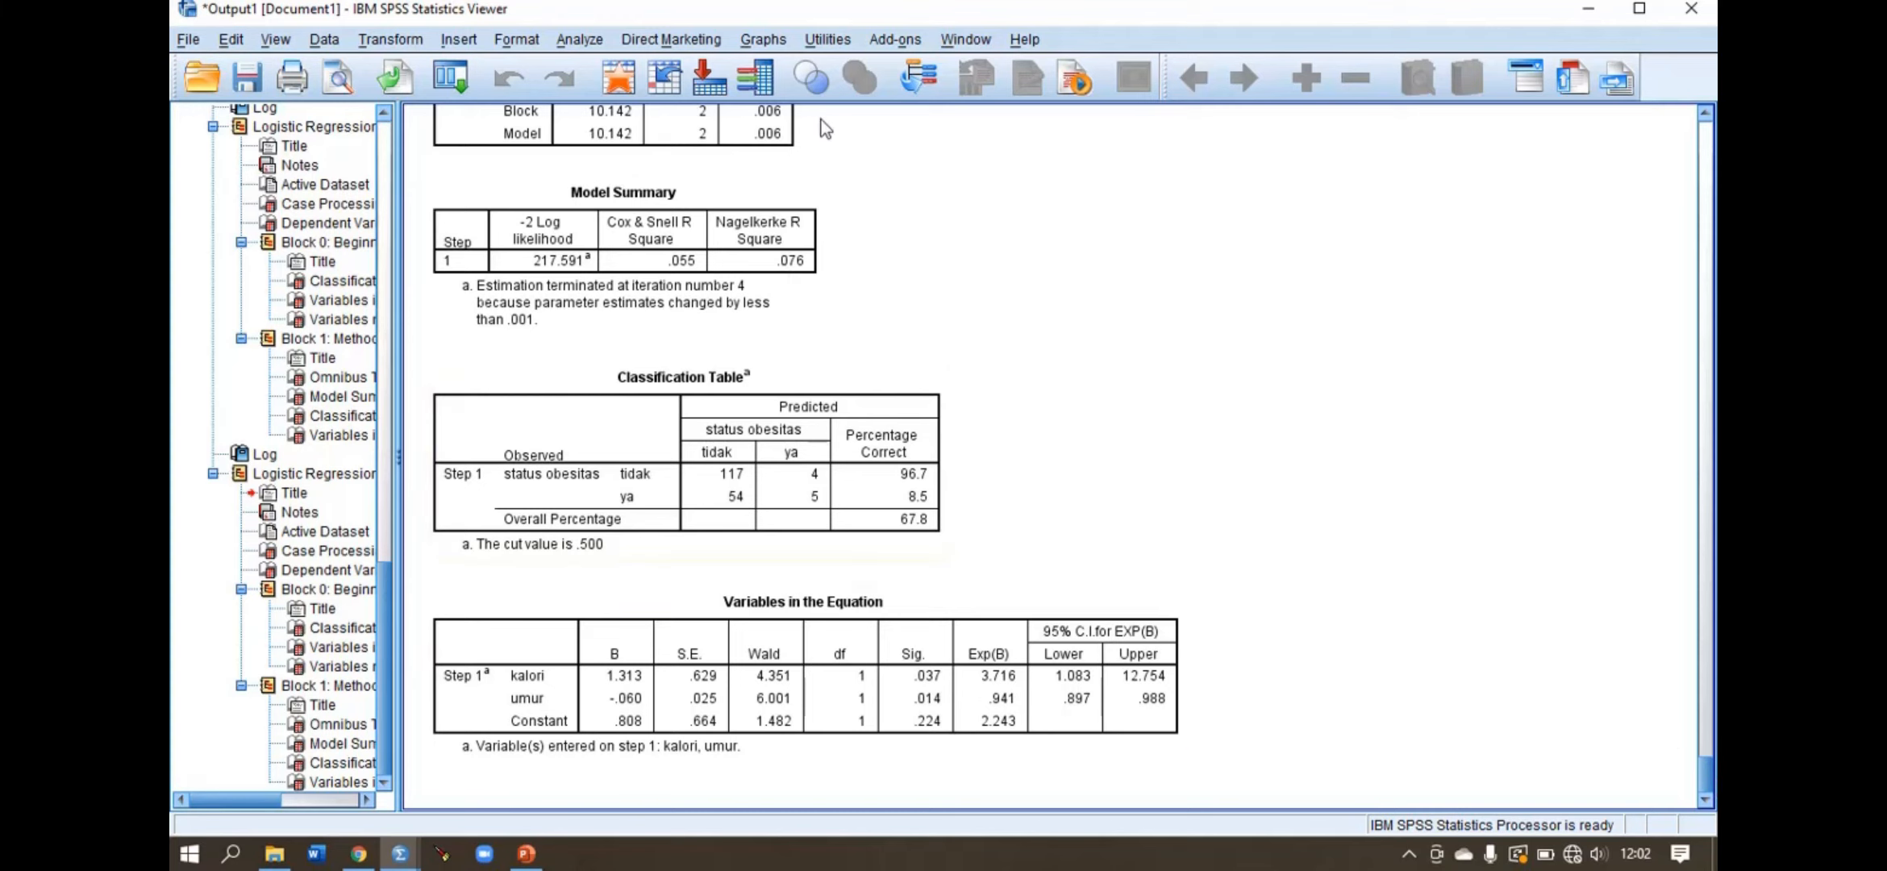
- Remove umur from the covariates and rerun the binary logistic regression with kalori as the only covariate
left_click(580, 39)
mouse_move(699, 257)
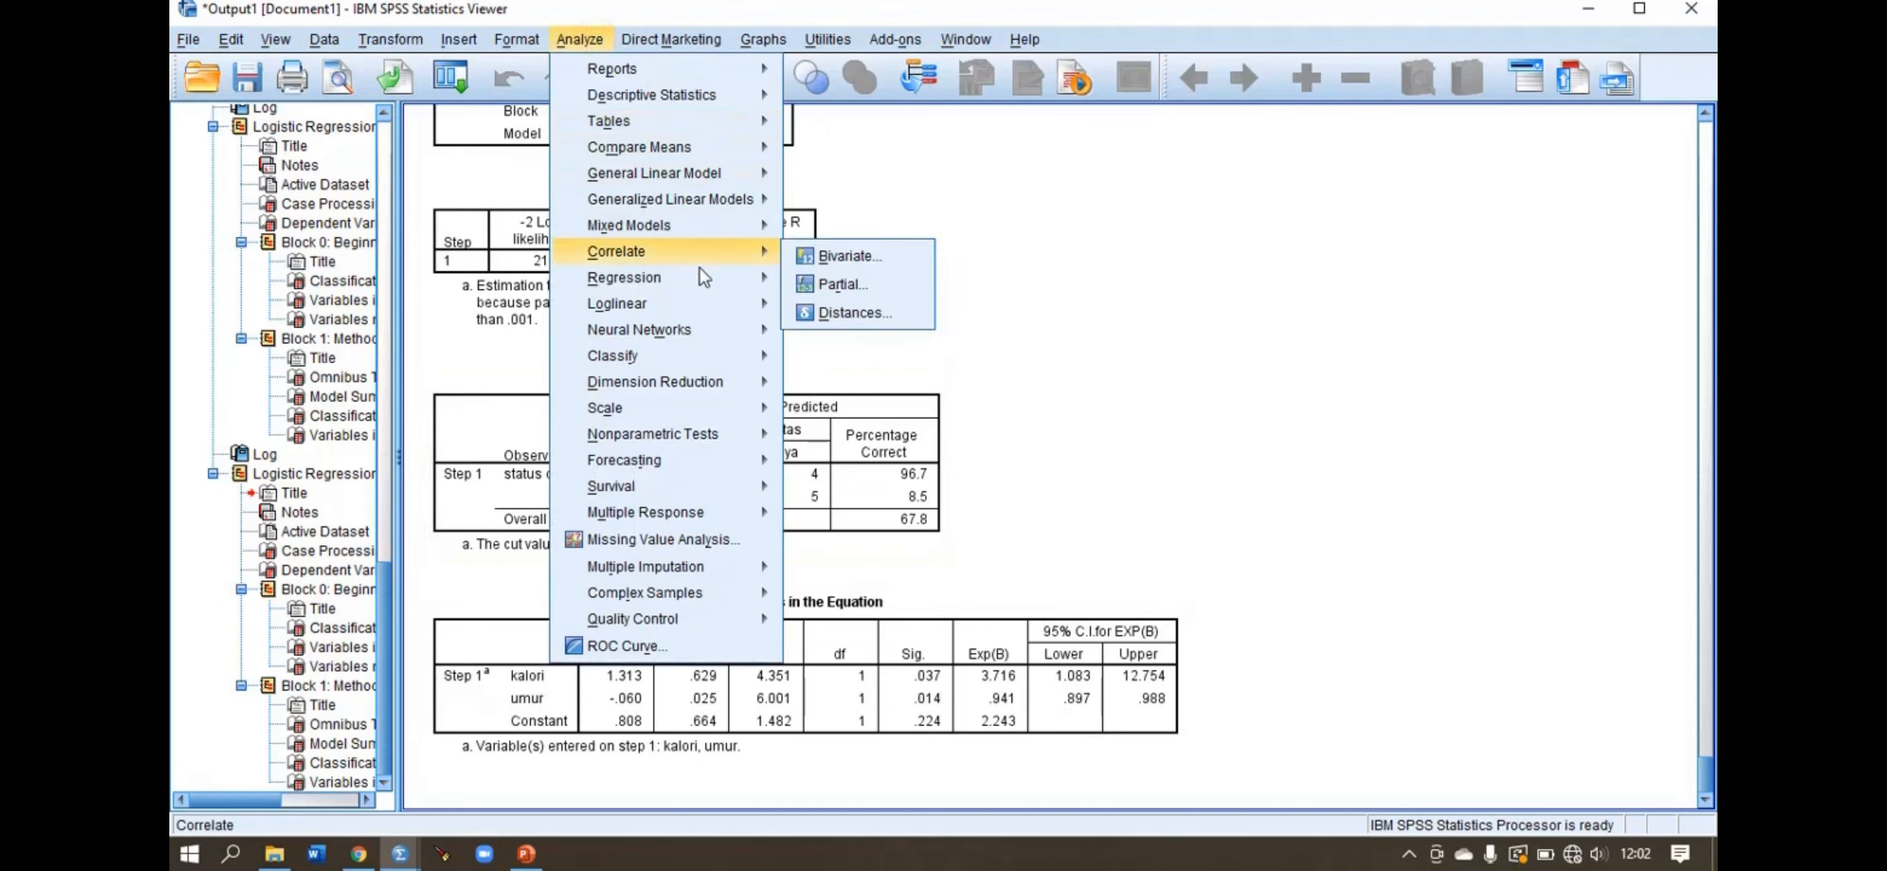
left_click(887, 399)
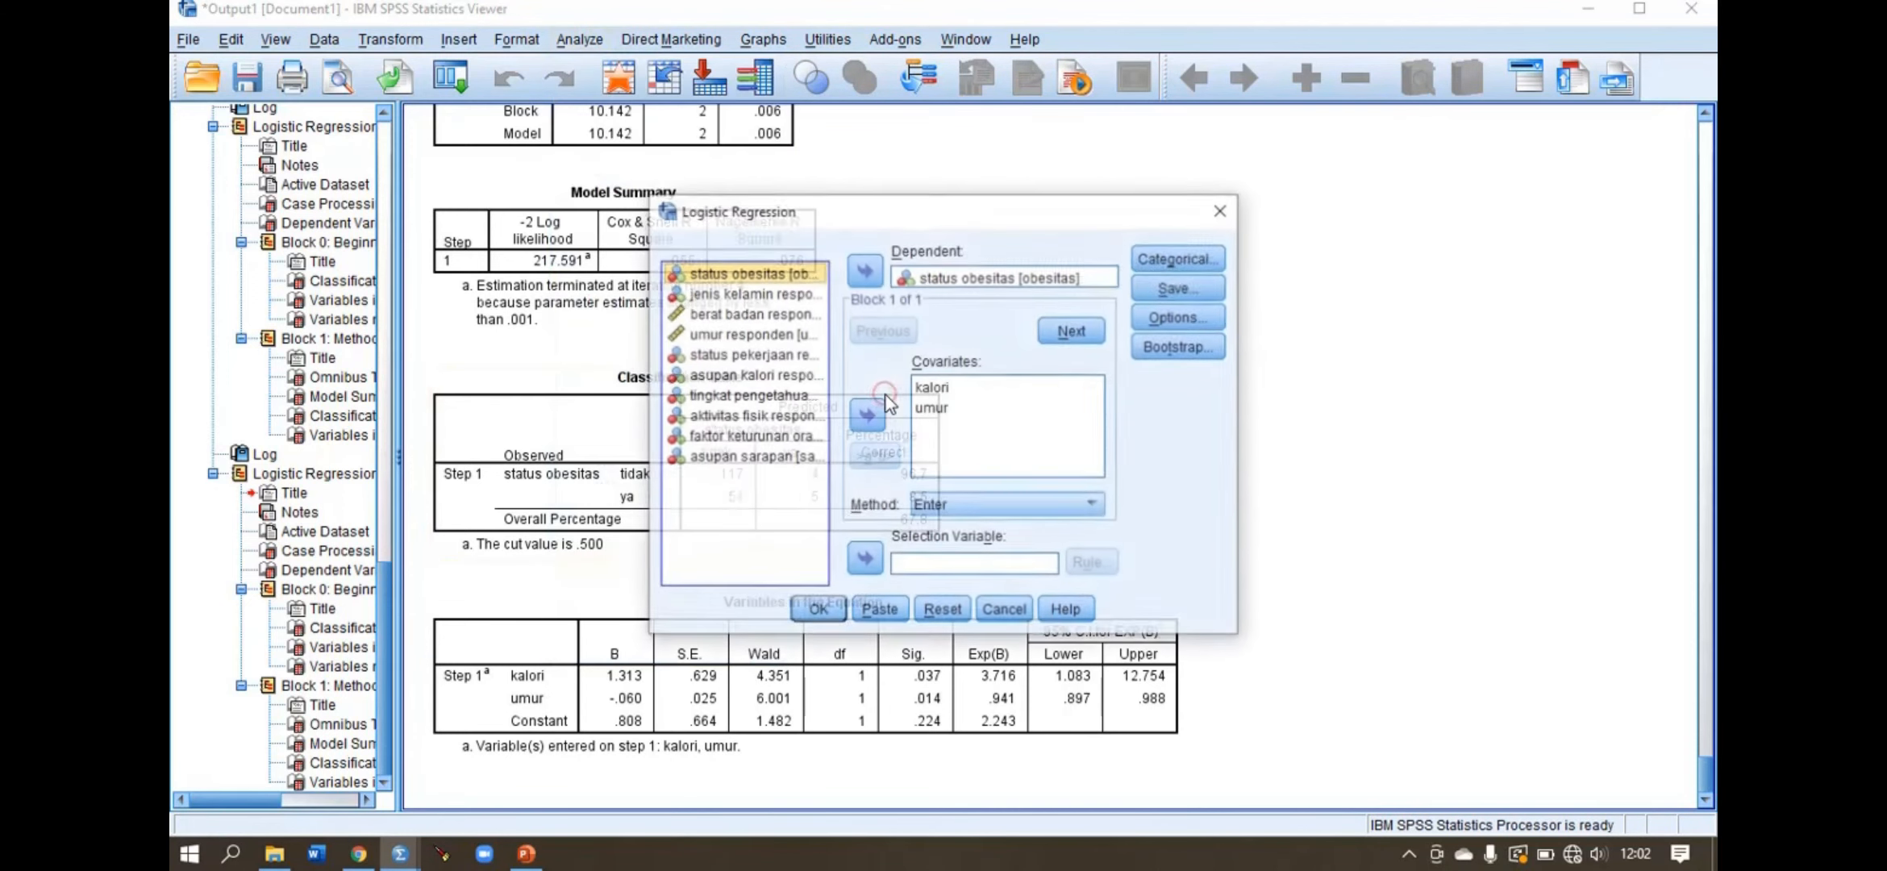
left_click(928, 411)
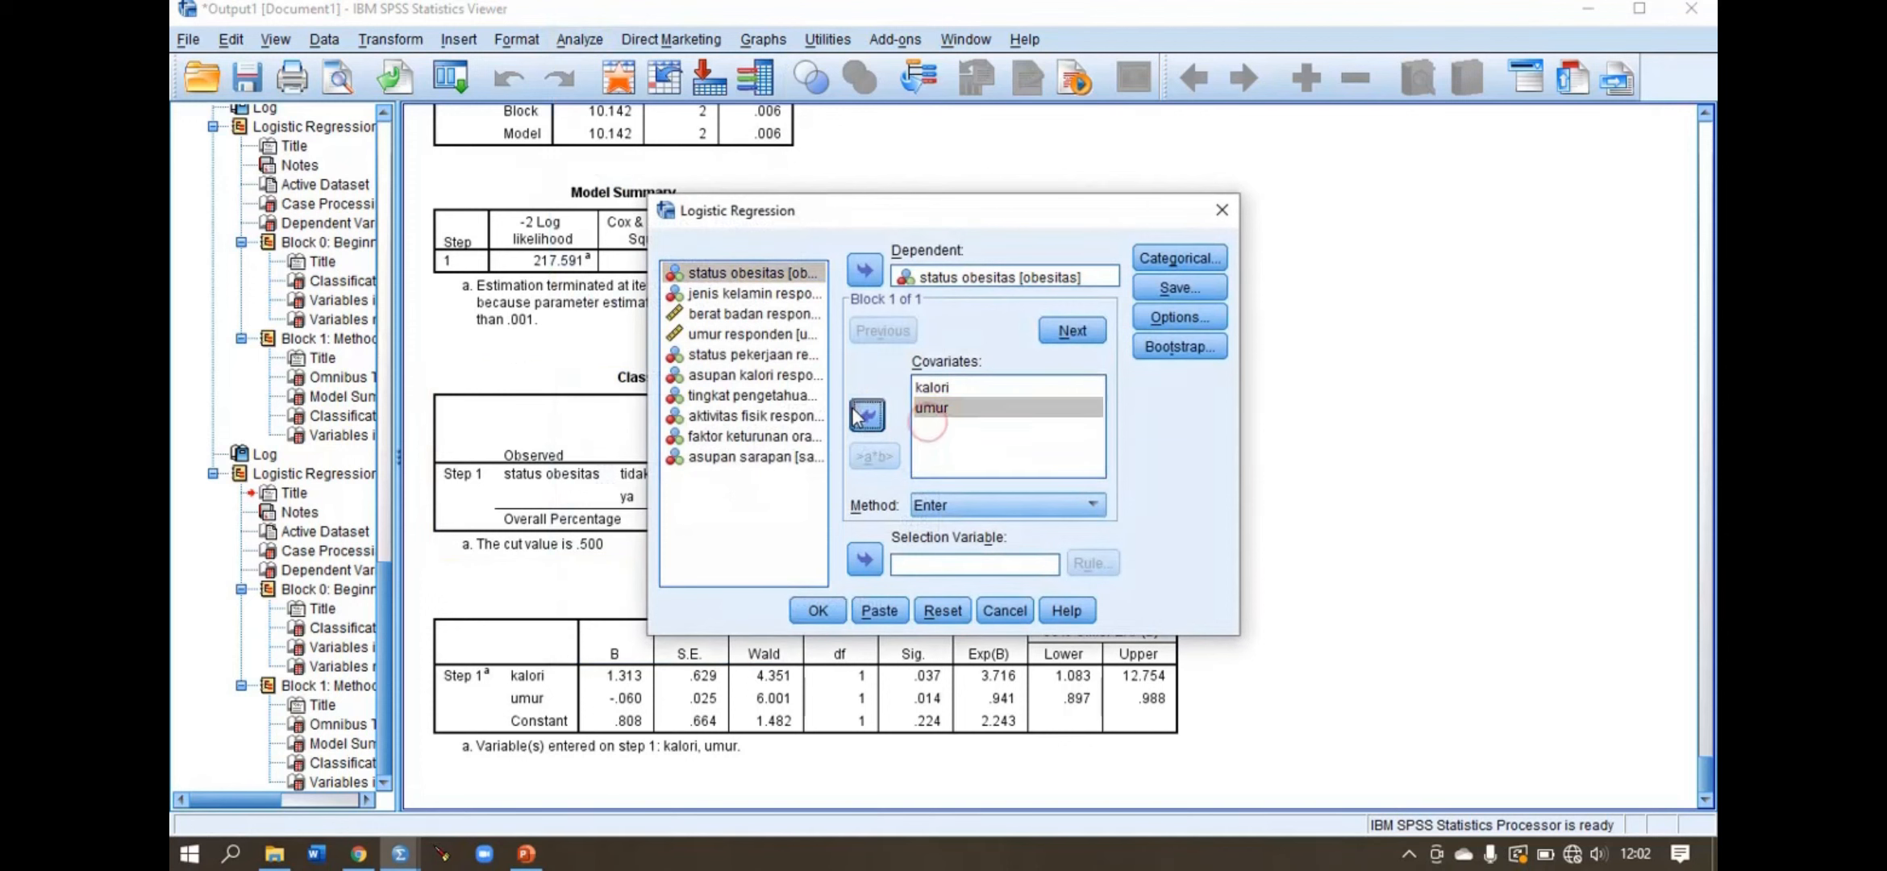
left_click(866, 416)
left_click(818, 611)
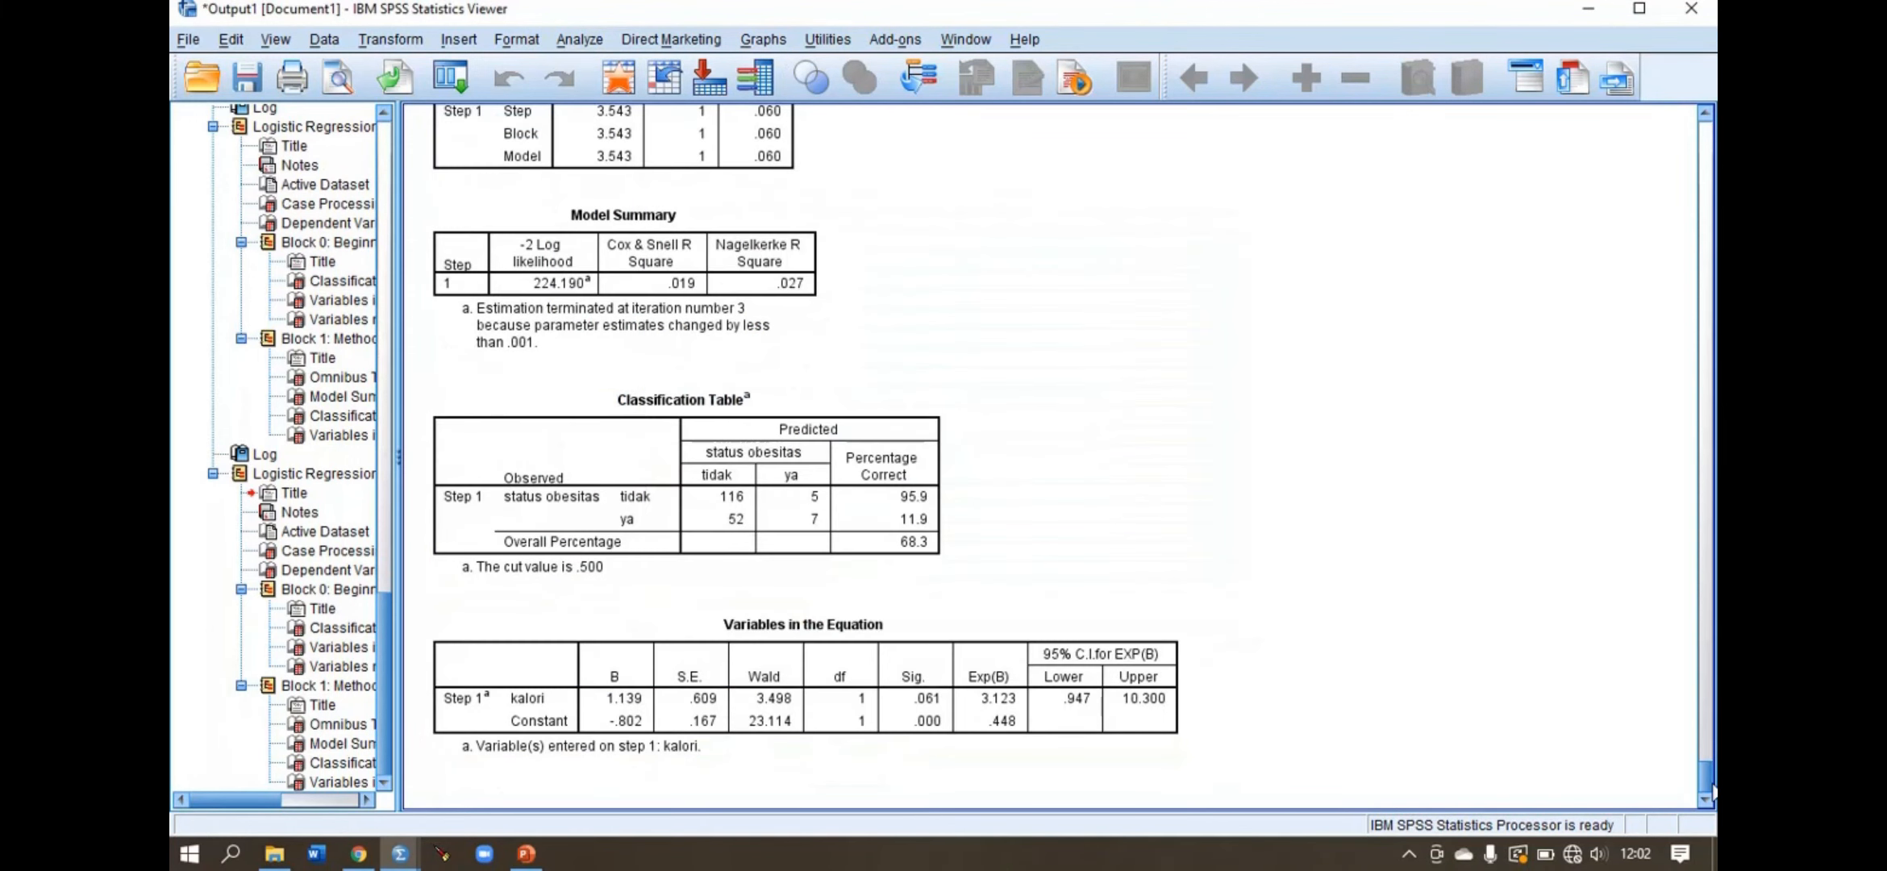